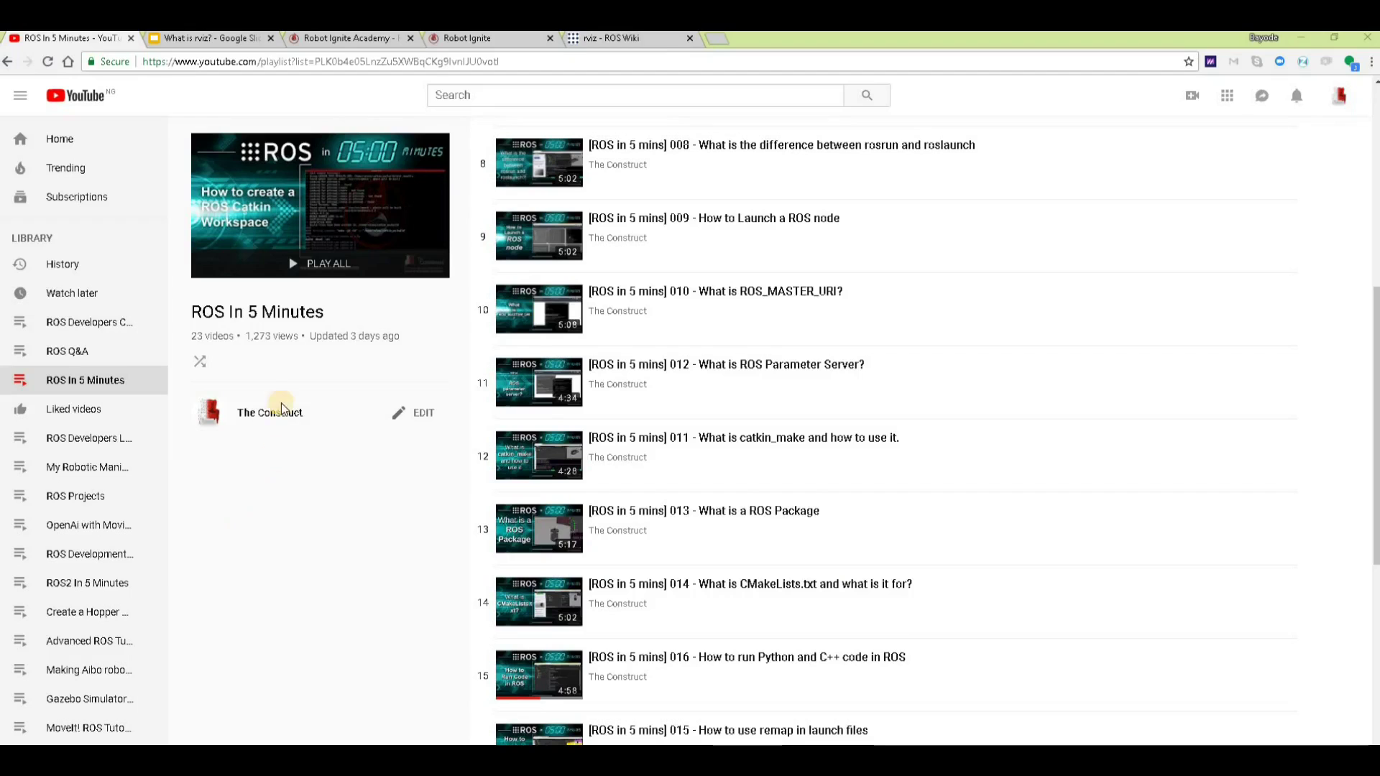
Look through the ROS In 5 Minutes playlist by The Construct and highlight the title on the What is rviz? slide
scroll(338, 331, down, 3)
scroll(350, 321, up, 6)
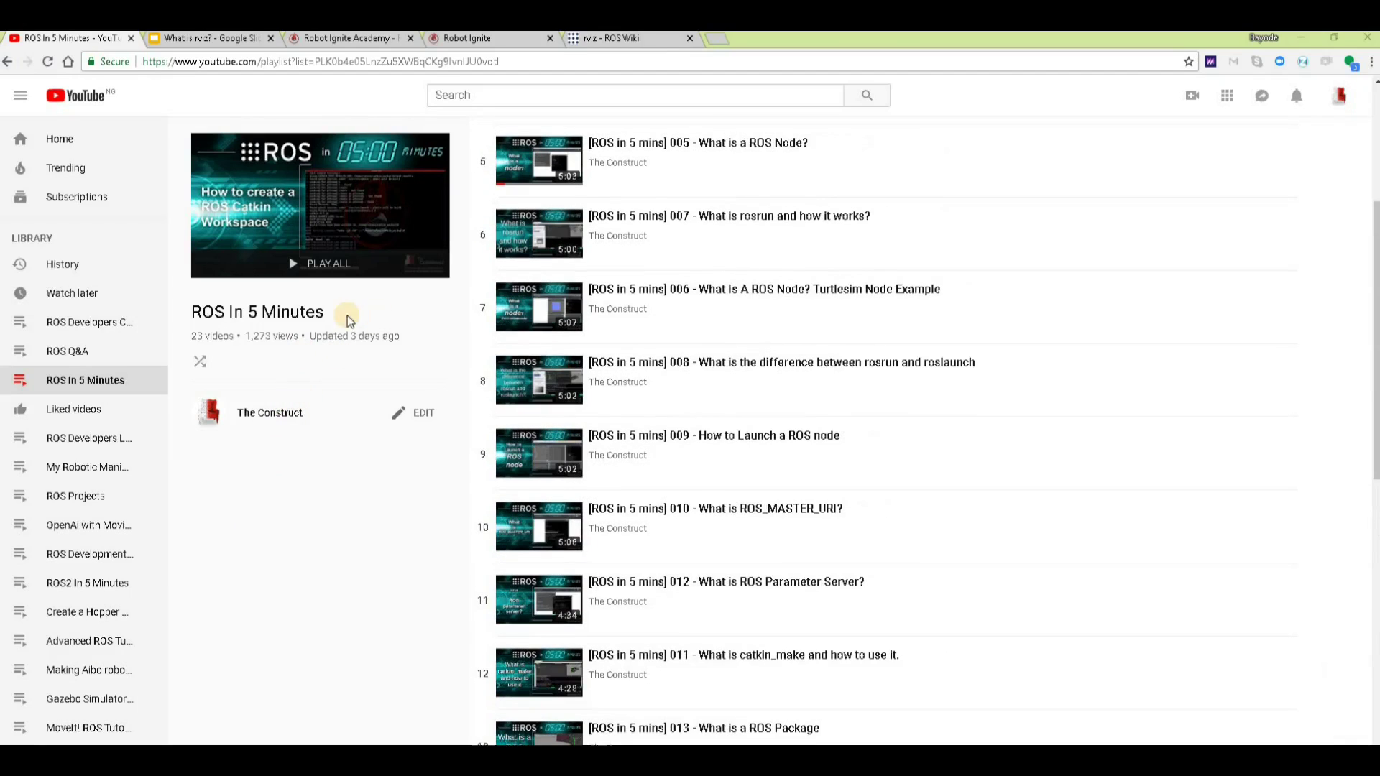
drag(327, 314, 179, 317)
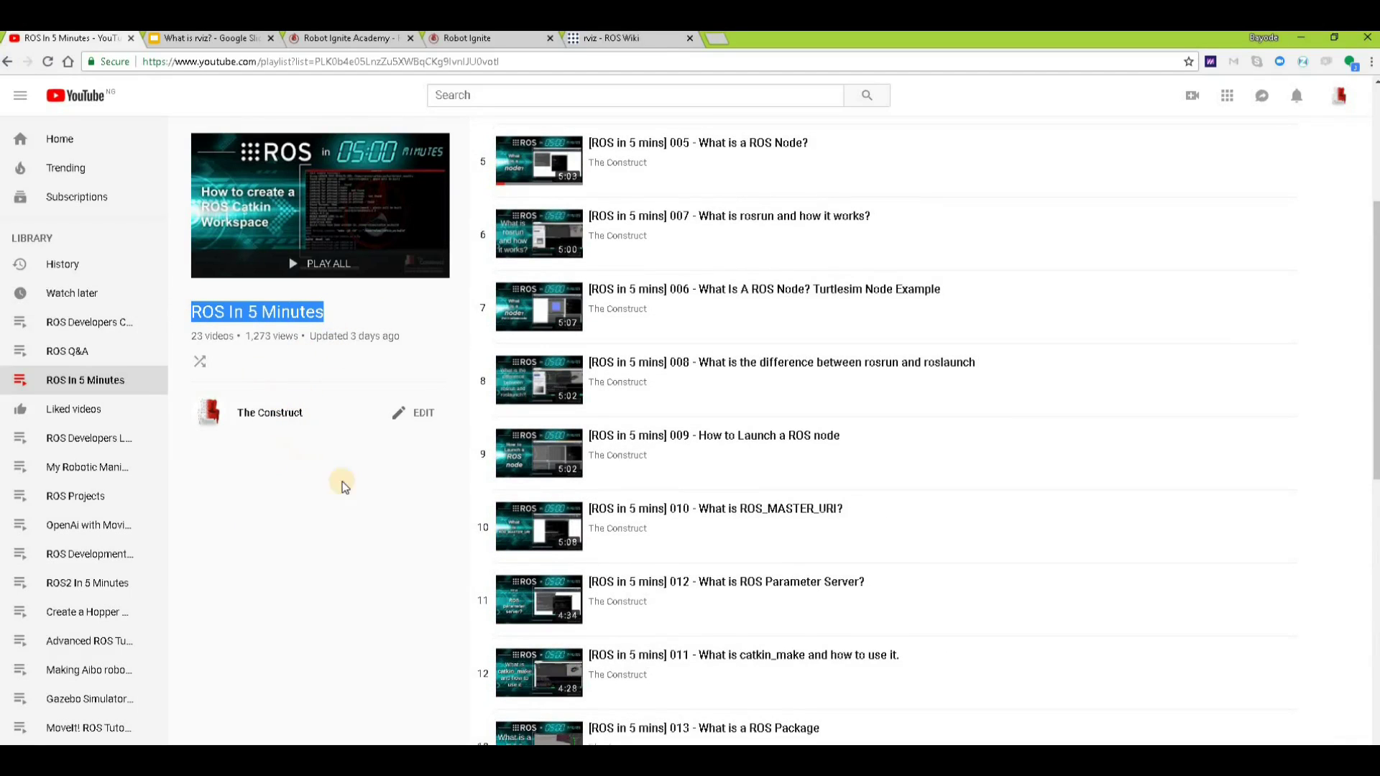
scroll(565, 451, down, 5)
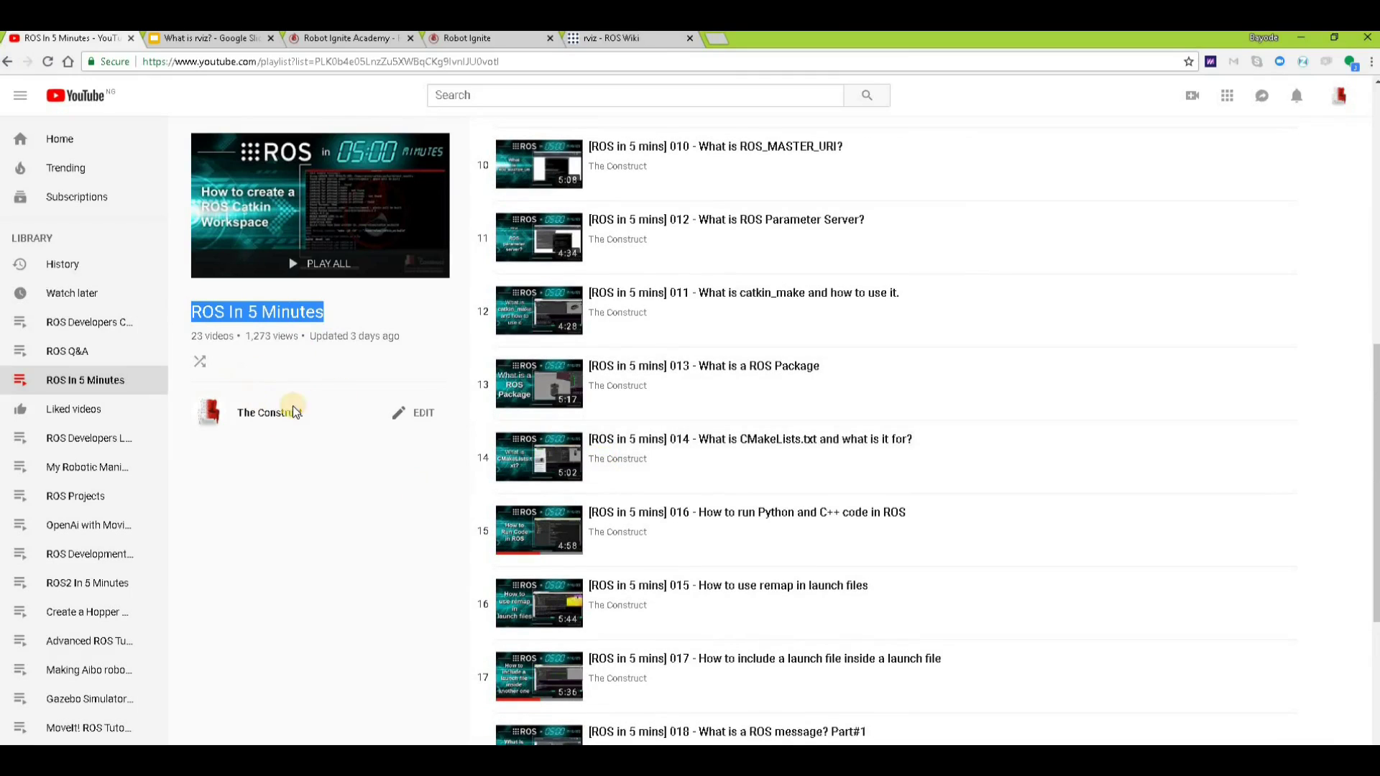
drag(308, 411, 209, 411)
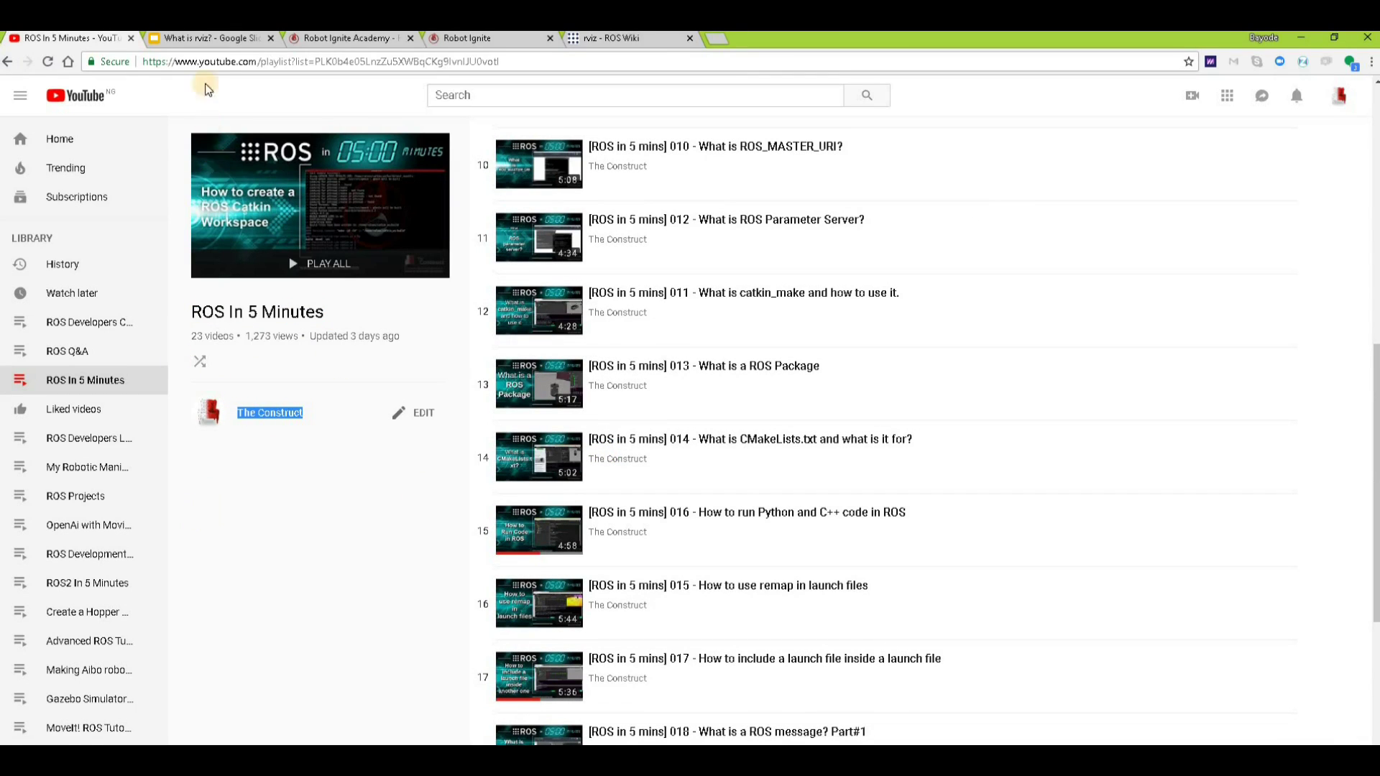
click(207, 38)
drag(567, 406, 971, 422)
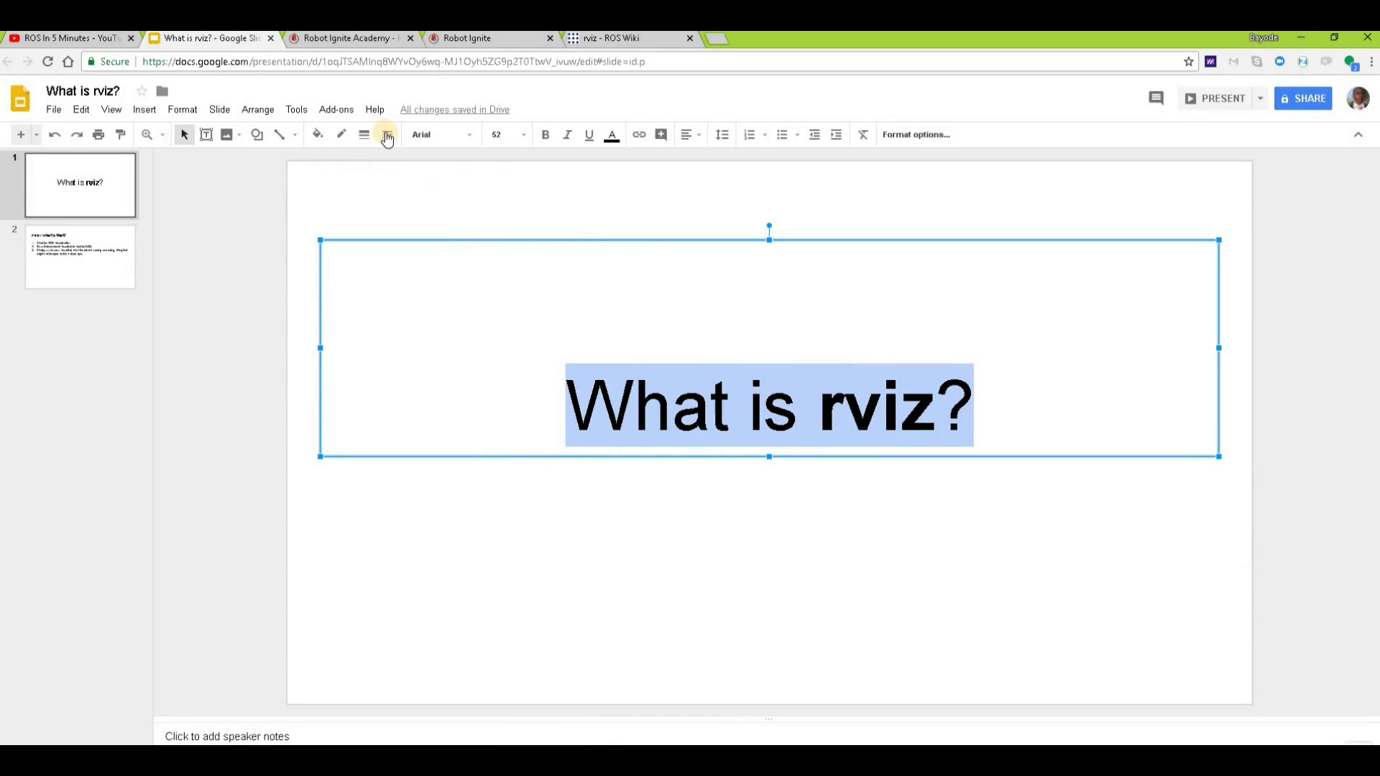
Browse the beginner and intermediate courses on Robot Ignite Academy and open the ROS Basics in 5 Days course
click(356, 40)
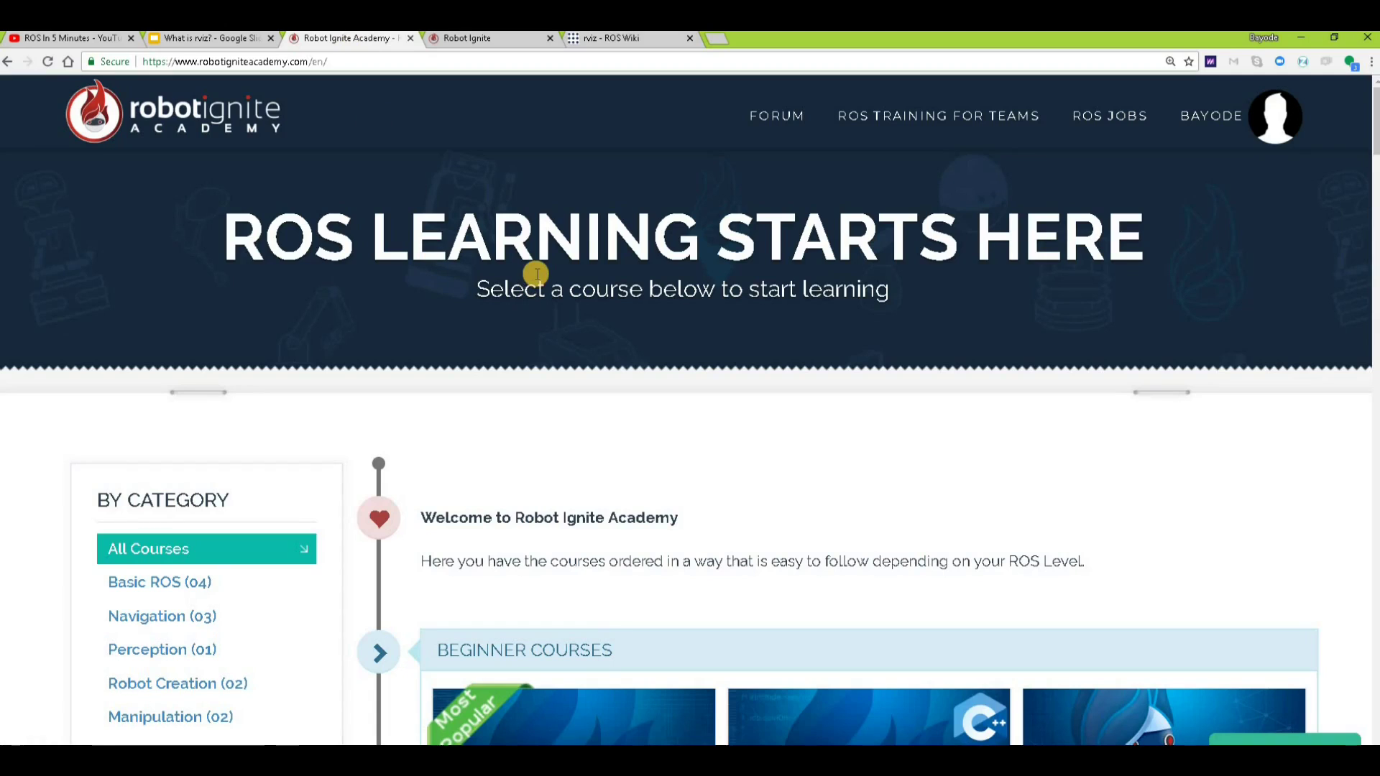
scroll(555, 327, down, 1)
drag(515, 447, 702, 440)
scroll(709, 442, down, 3)
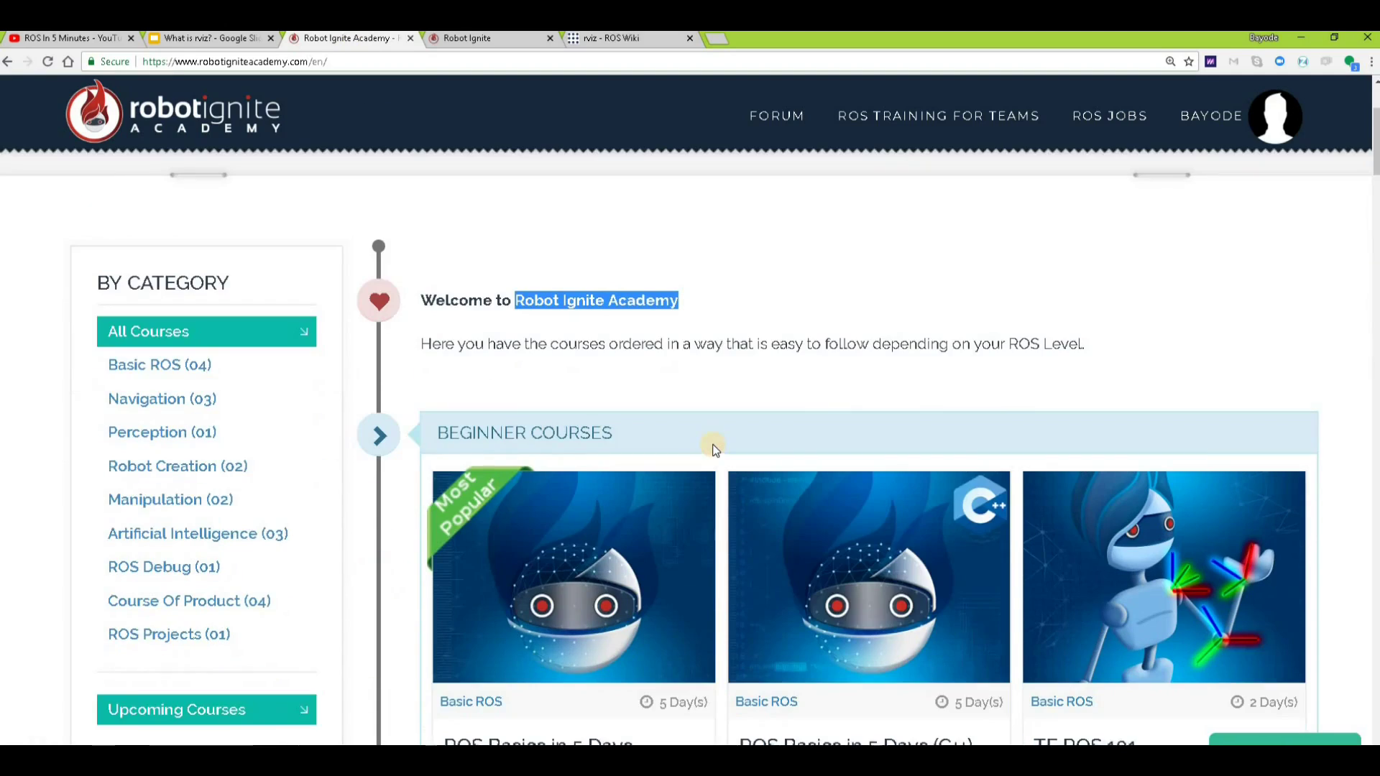
scroll(708, 436, down, 3)
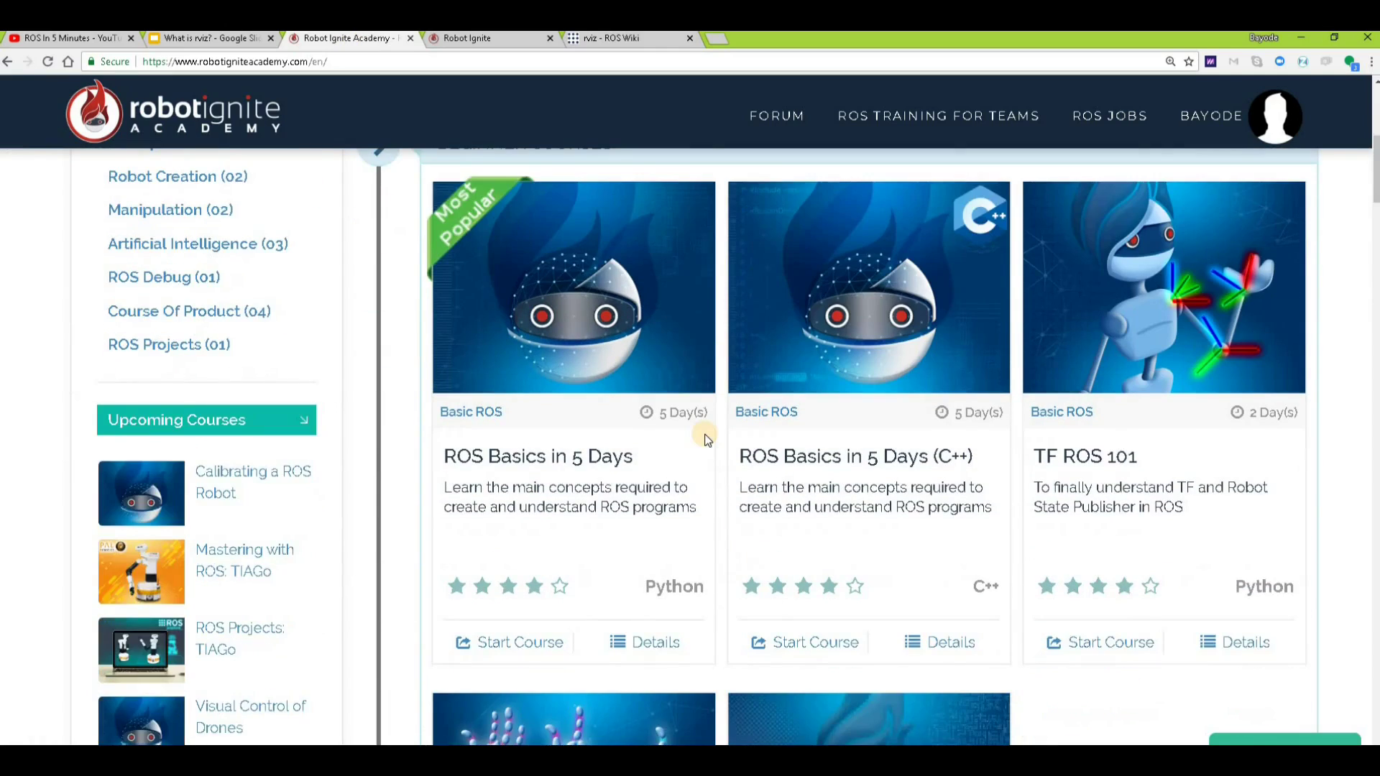
scroll(708, 439, down, 1)
scroll(707, 440, down, 2)
scroll(706, 440, down, 4)
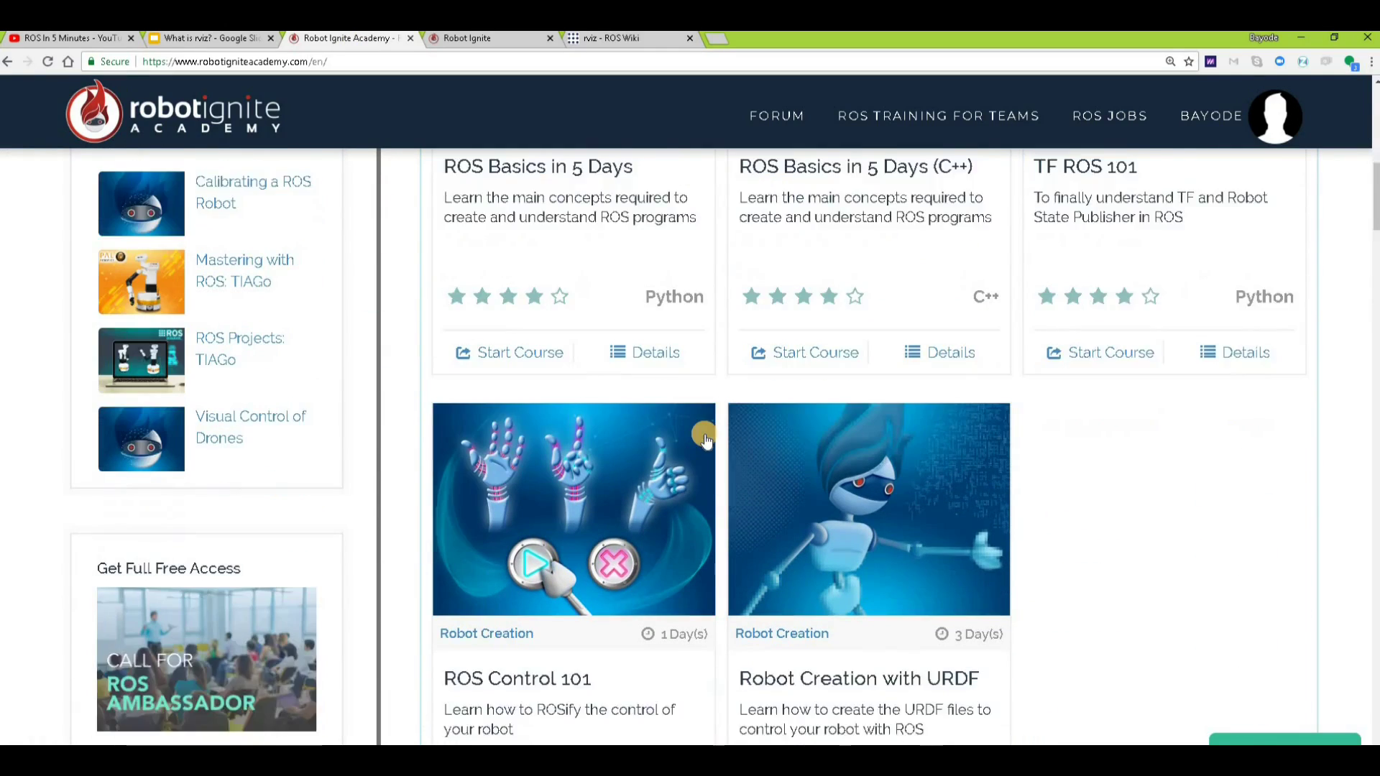
scroll(707, 440, down, 7)
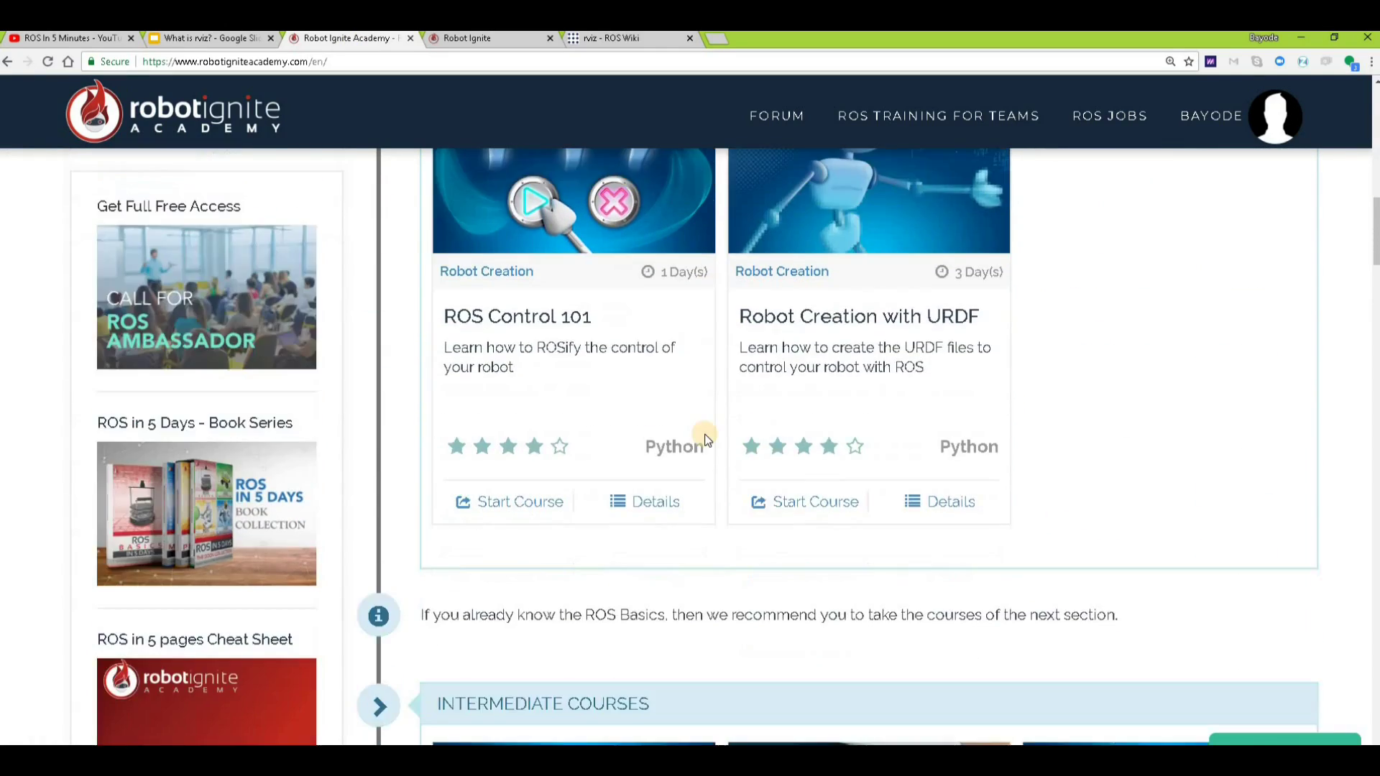
scroll(706, 440, down, 2)
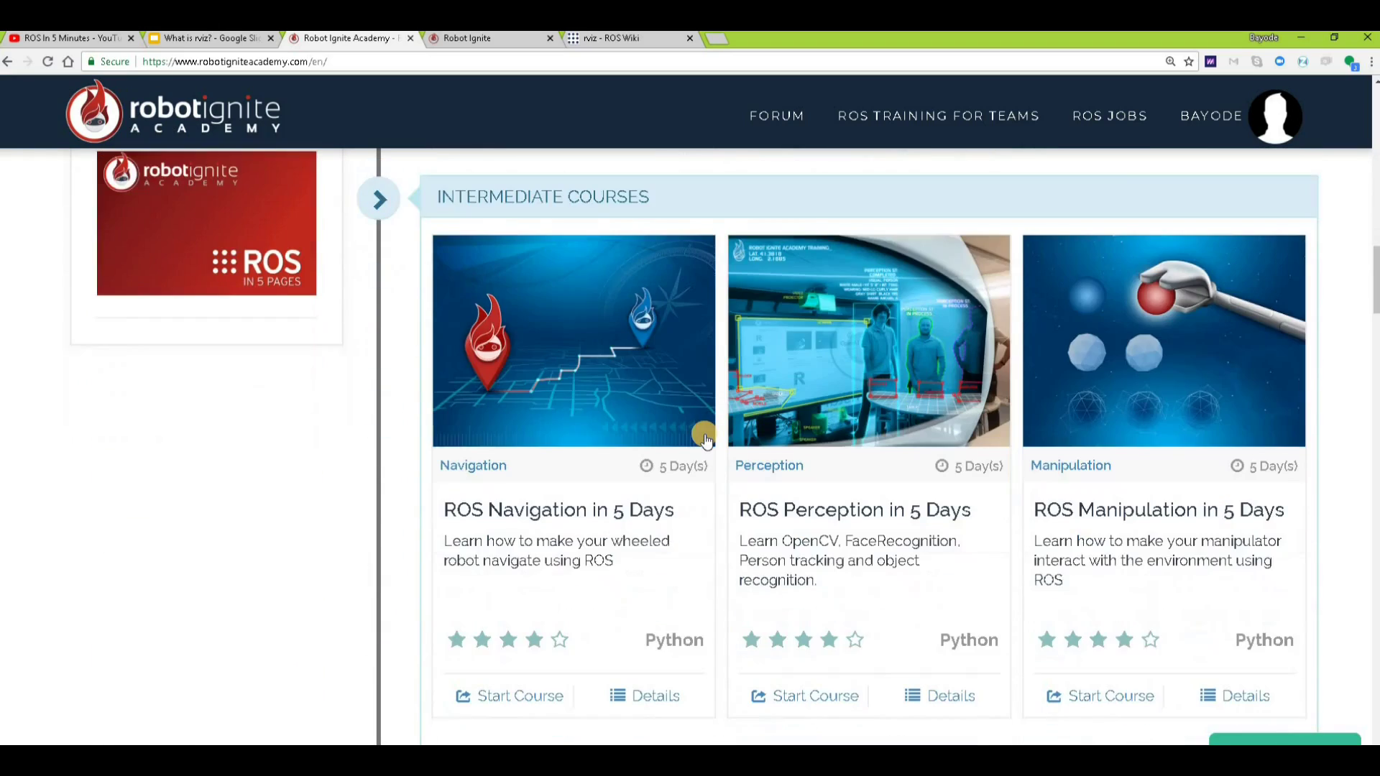
scroll(706, 440, down, 2)
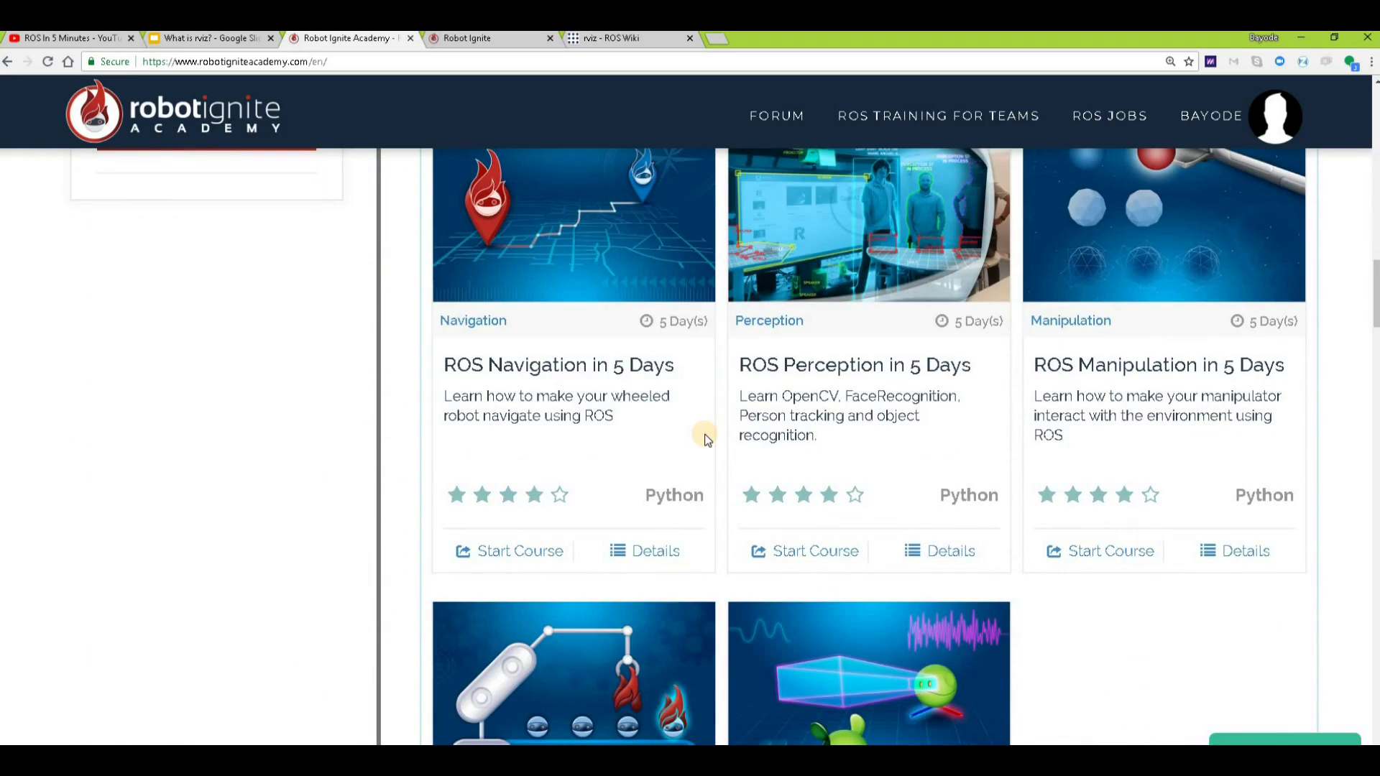
scroll(601, 228, up, 7)
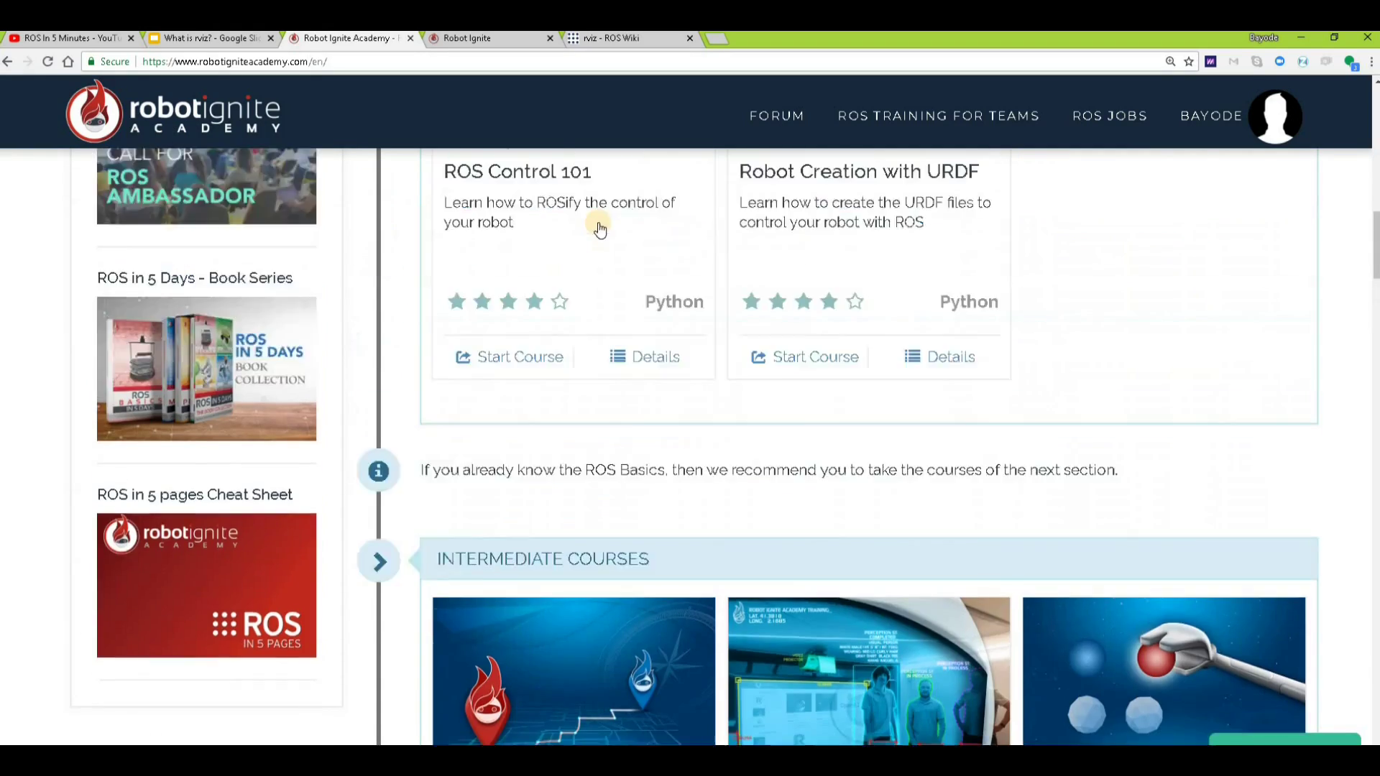
scroll(601, 228, up, 14)
scroll(625, 305, down, 3)
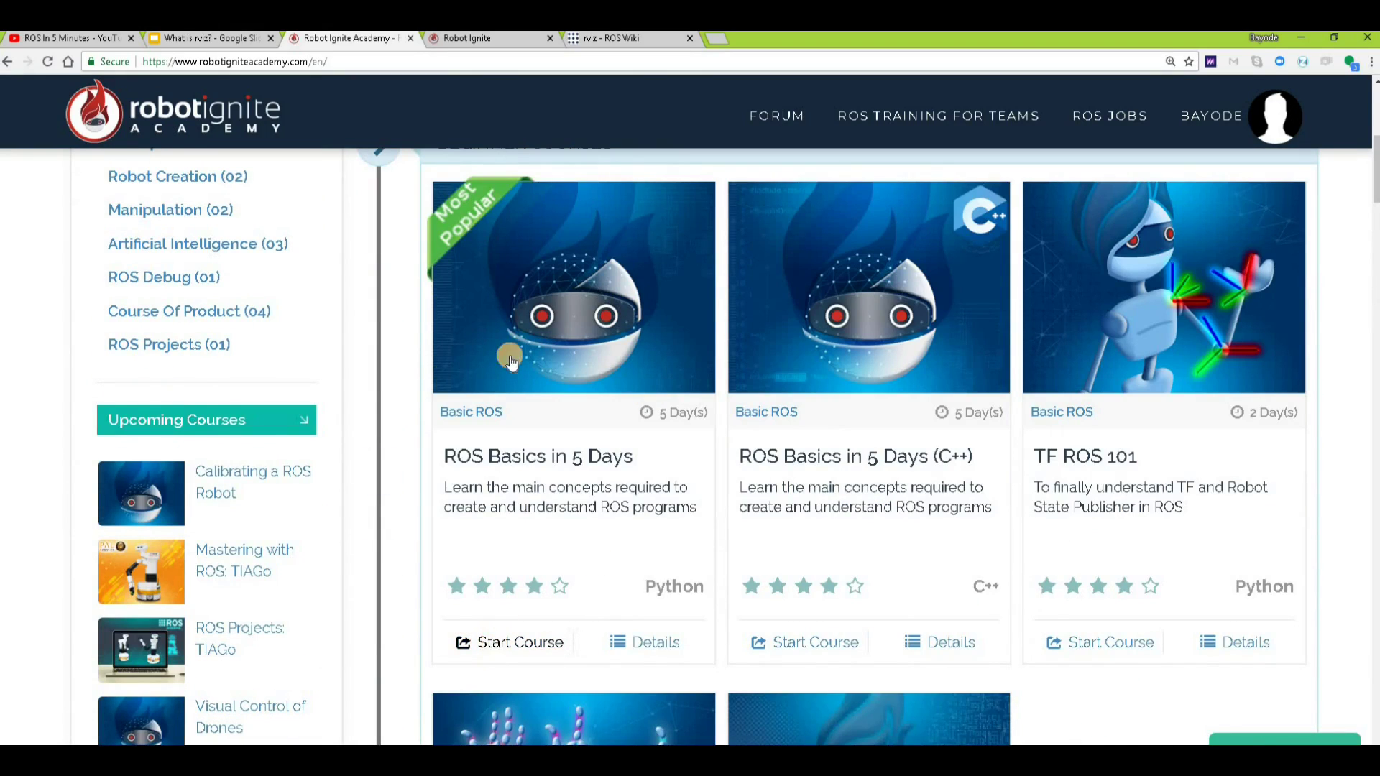
click(494, 643)
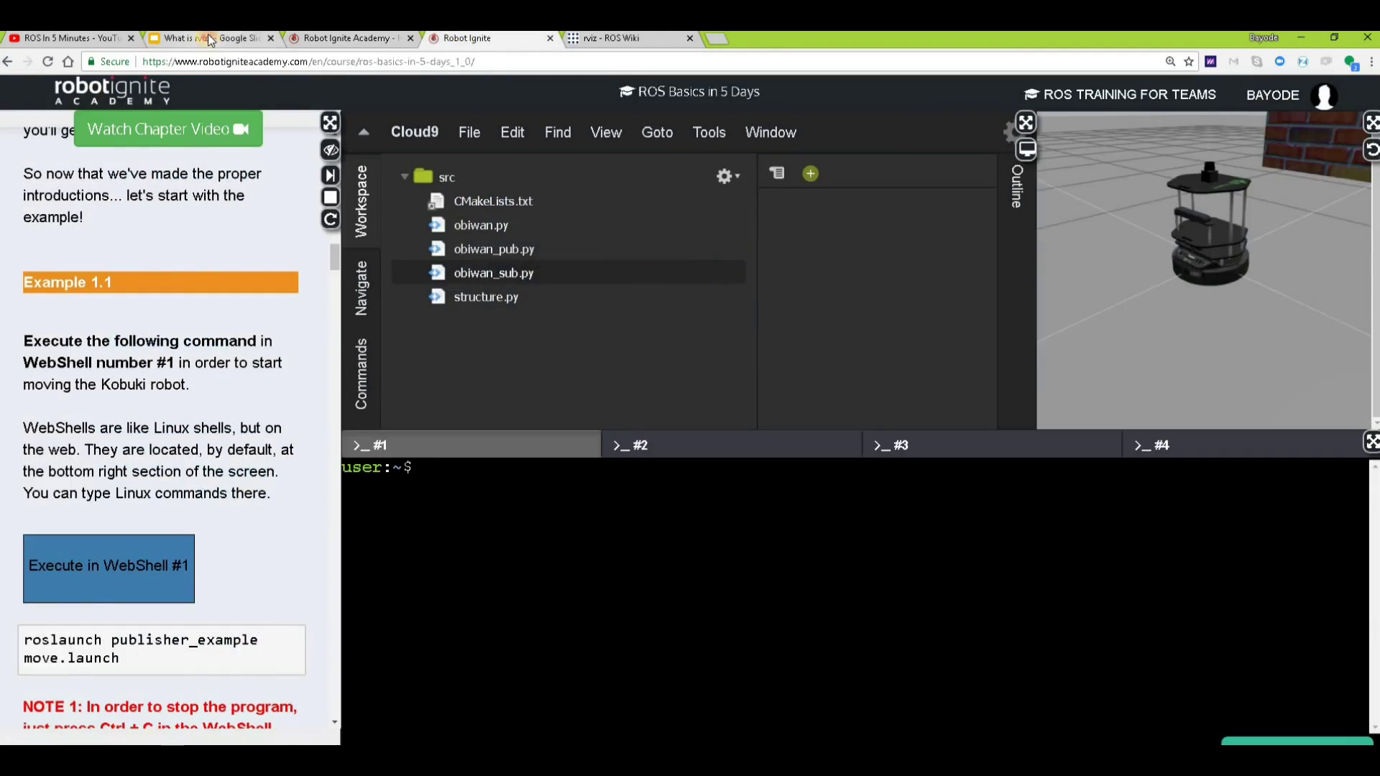
Return to the What is rviz? presentation and place the text cursor in the word rviz
click(210, 40)
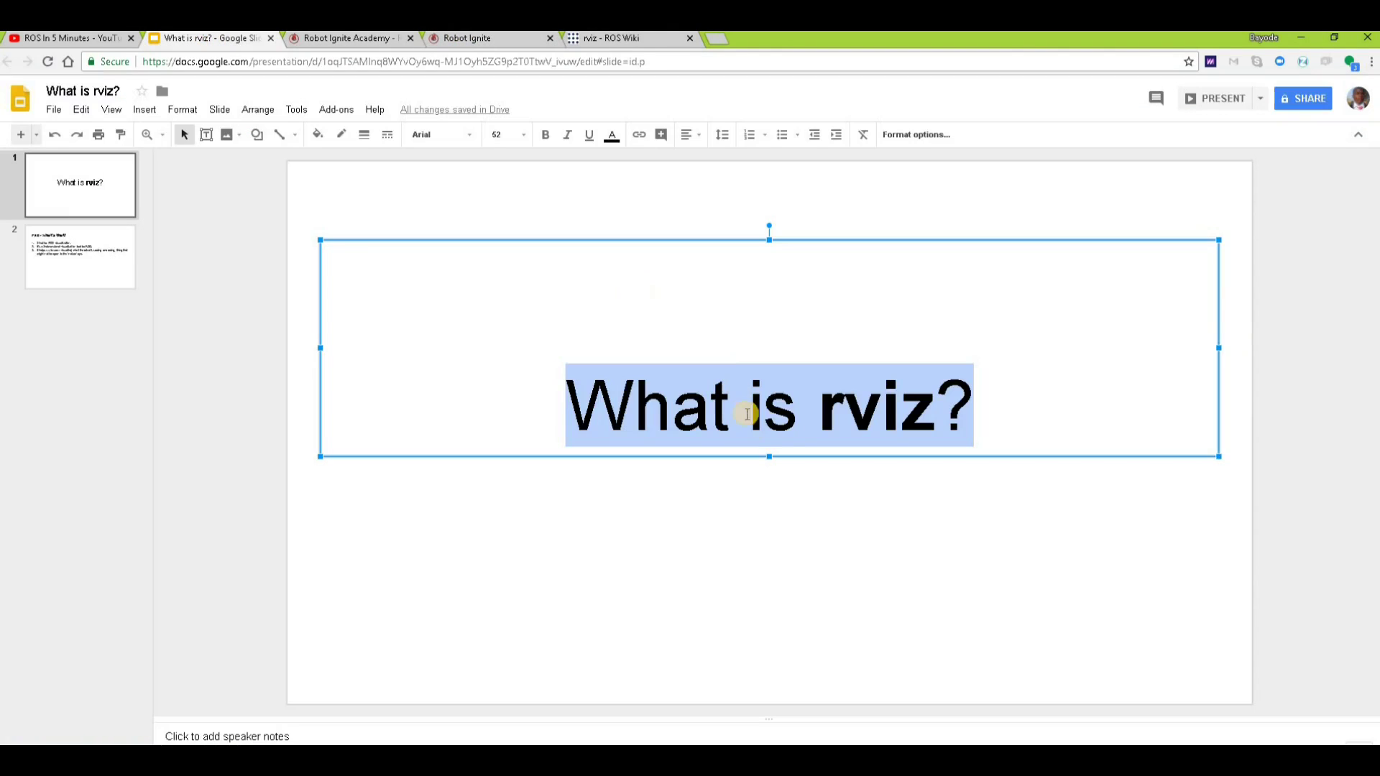
click(845, 406)
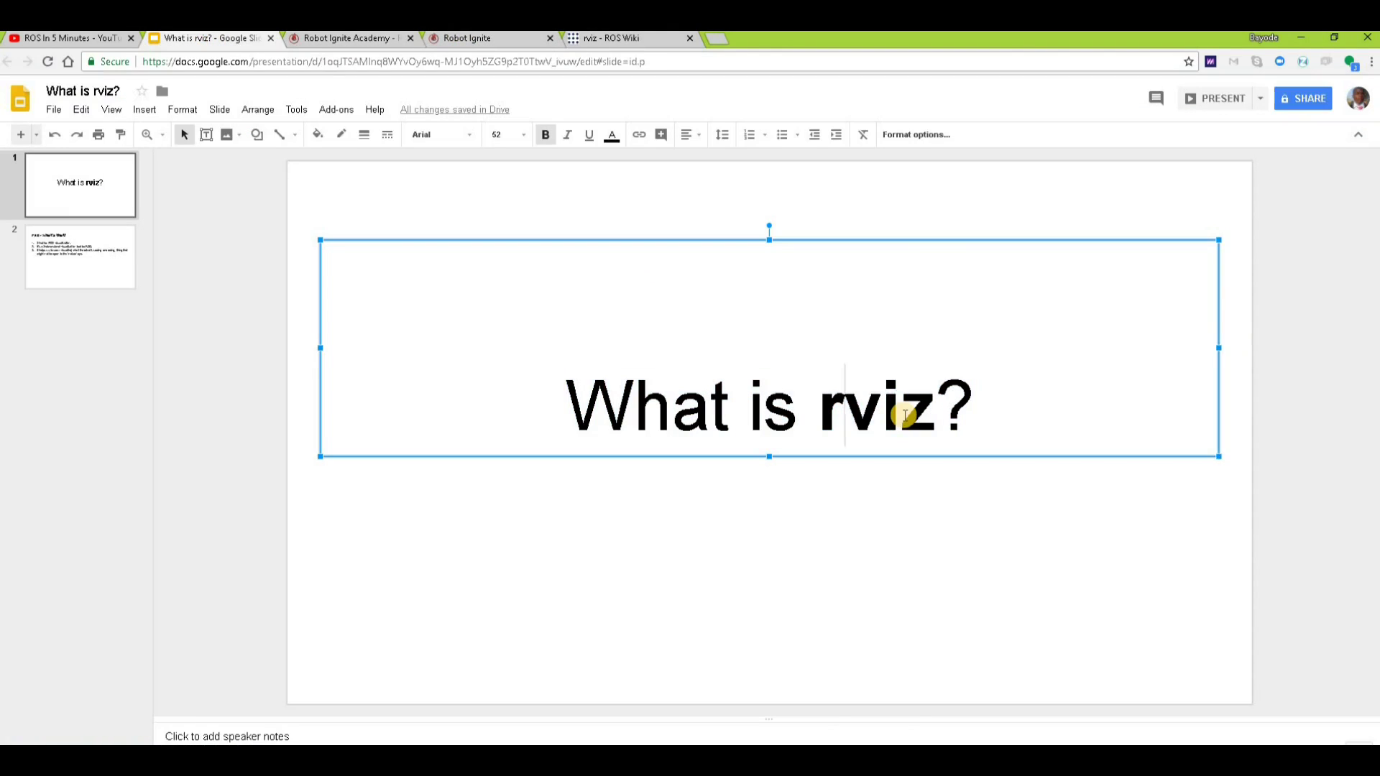
Switch to the ROS Basics in 5 Days course and run "rosrun rviz rviz" in WebShell #1
click(482, 41)
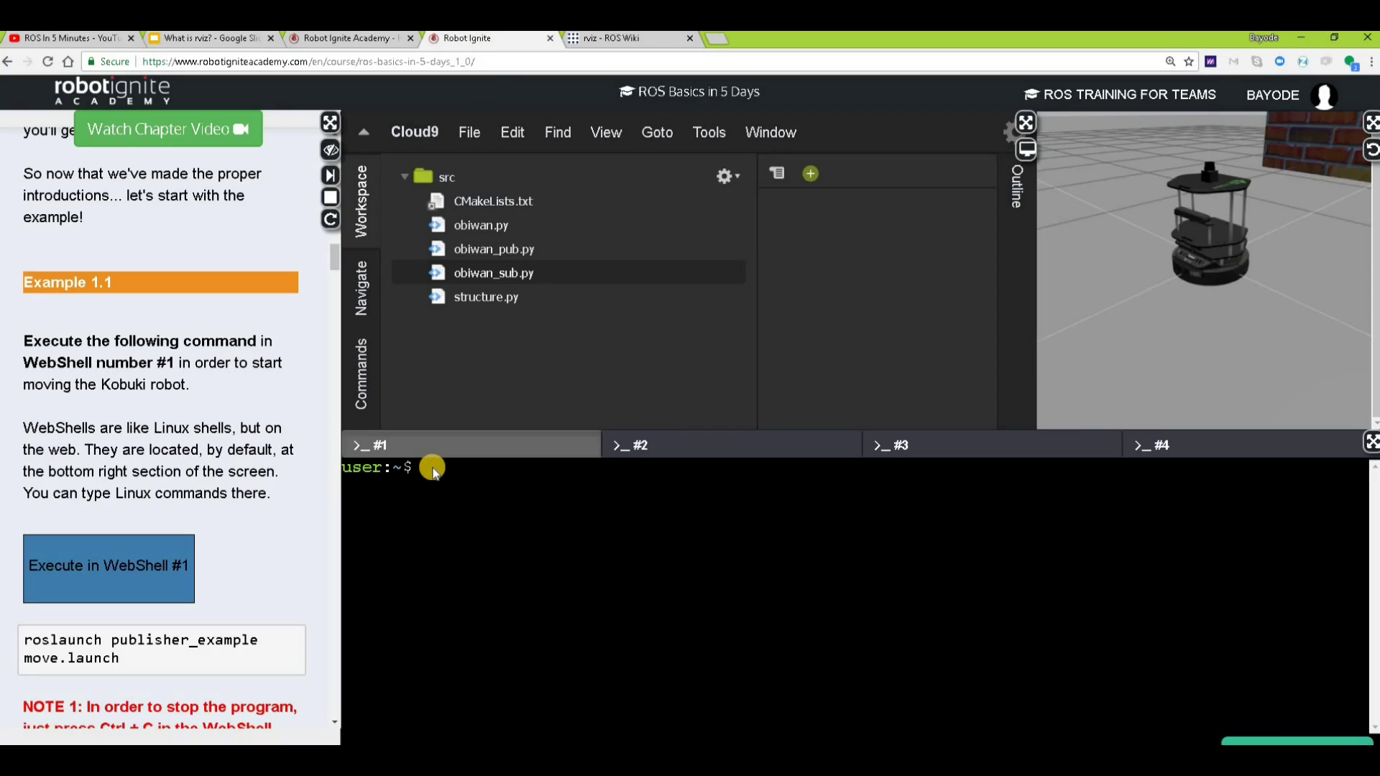
text(rosrun rviz rviz)
key(Return)
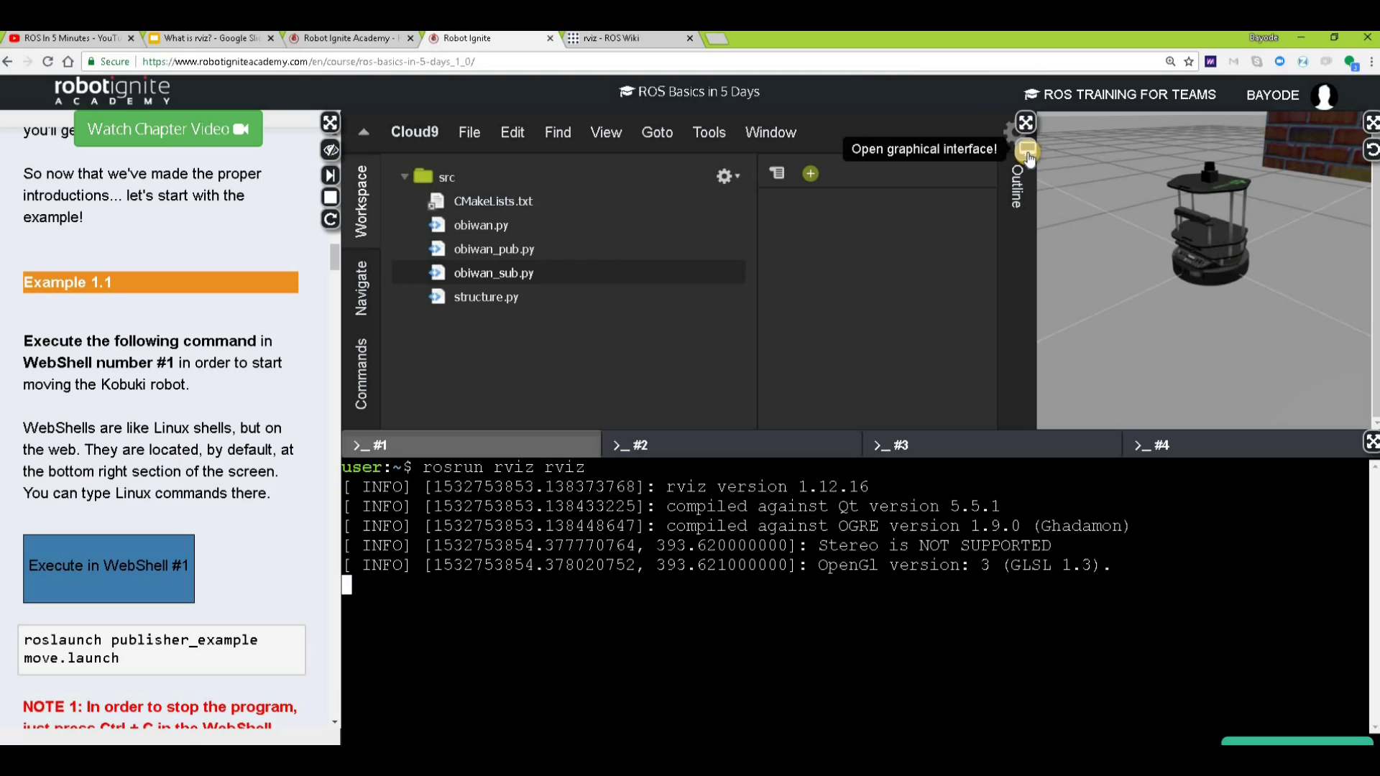
Open the course's graphical interface and maximize the RViz window
click(1028, 152)
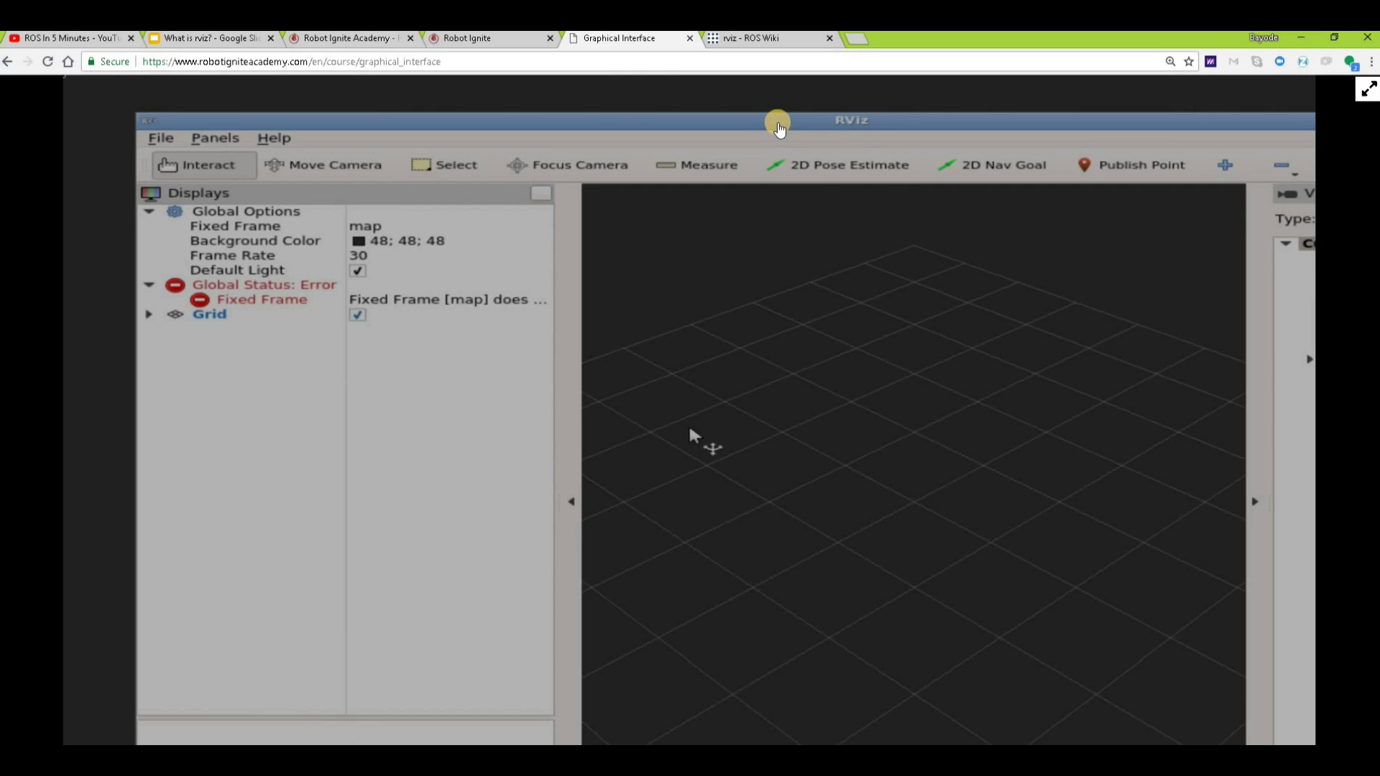
double_click(780, 127)
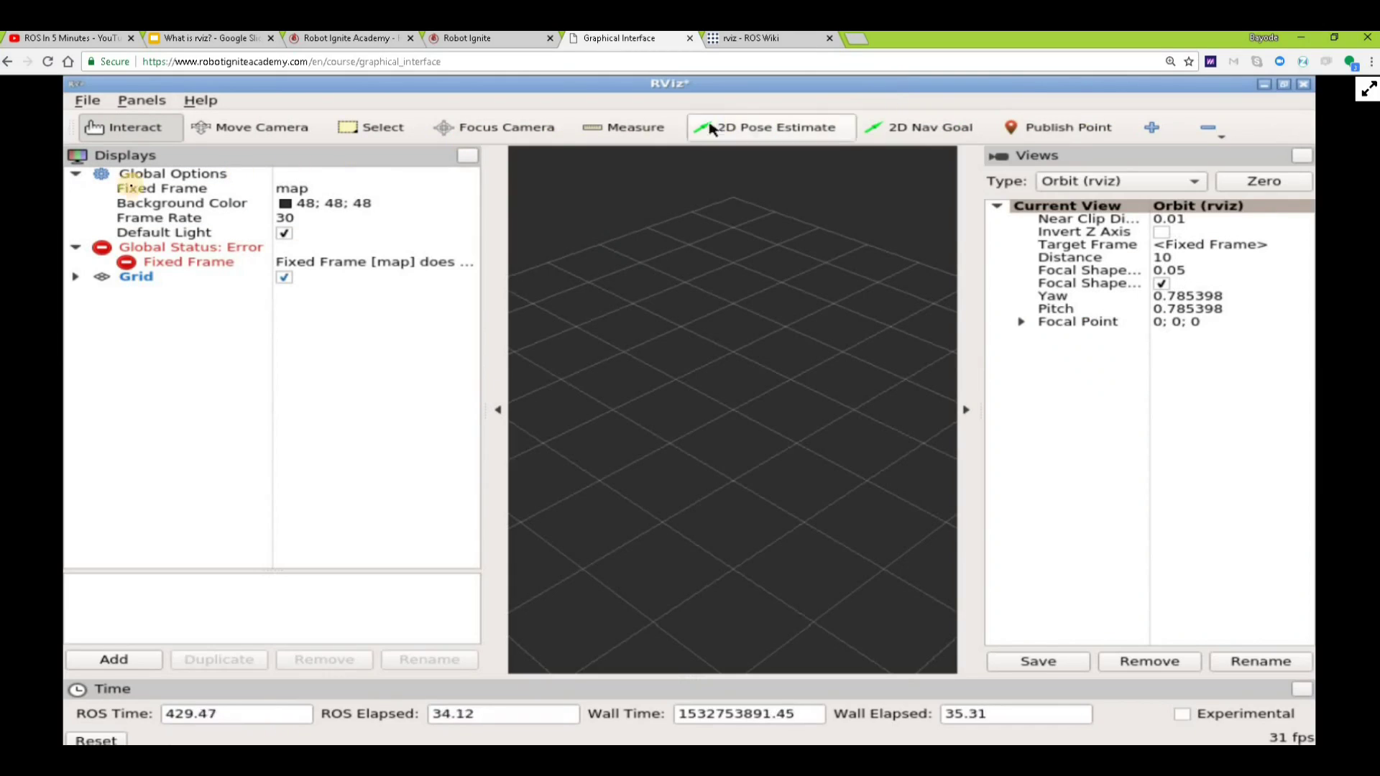
Set the Fixed Frame in the Global Options to base_link
click(300, 189)
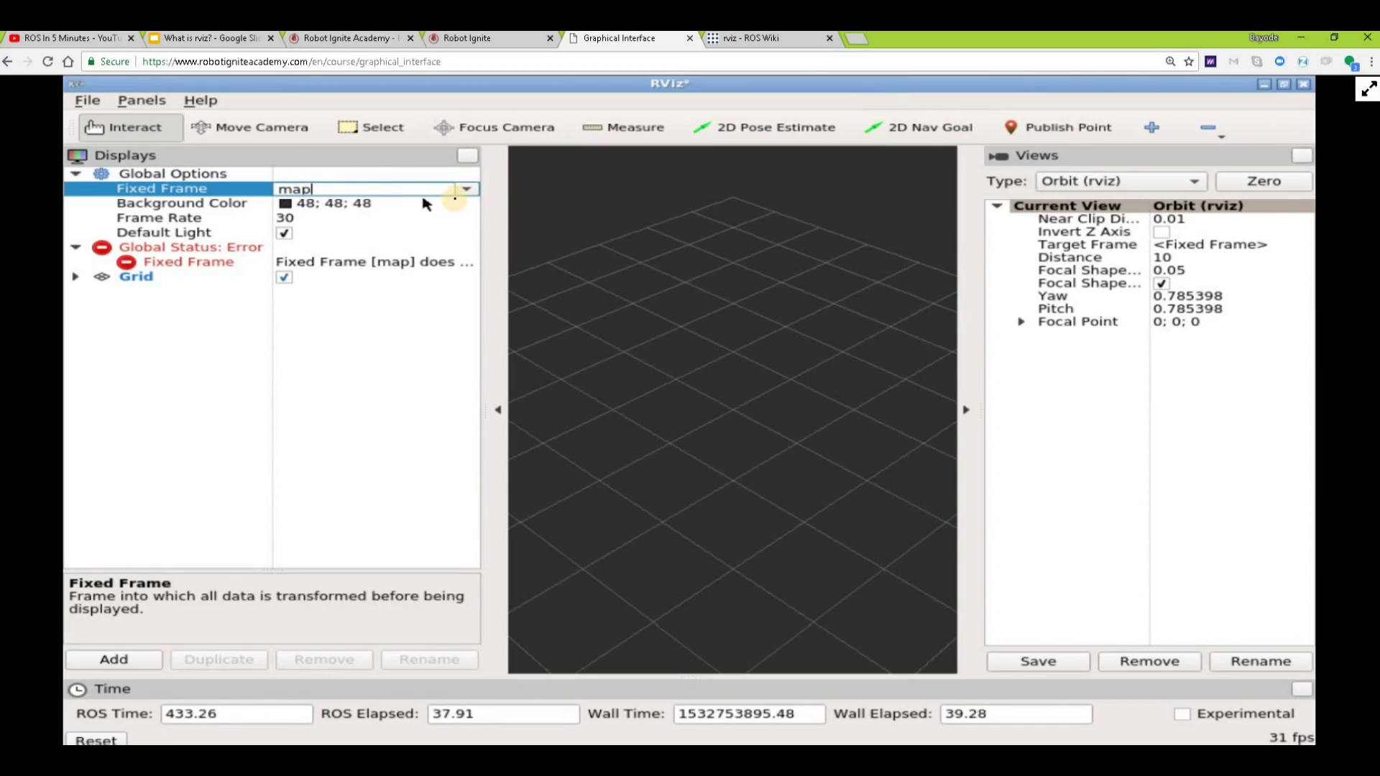
click(464, 191)
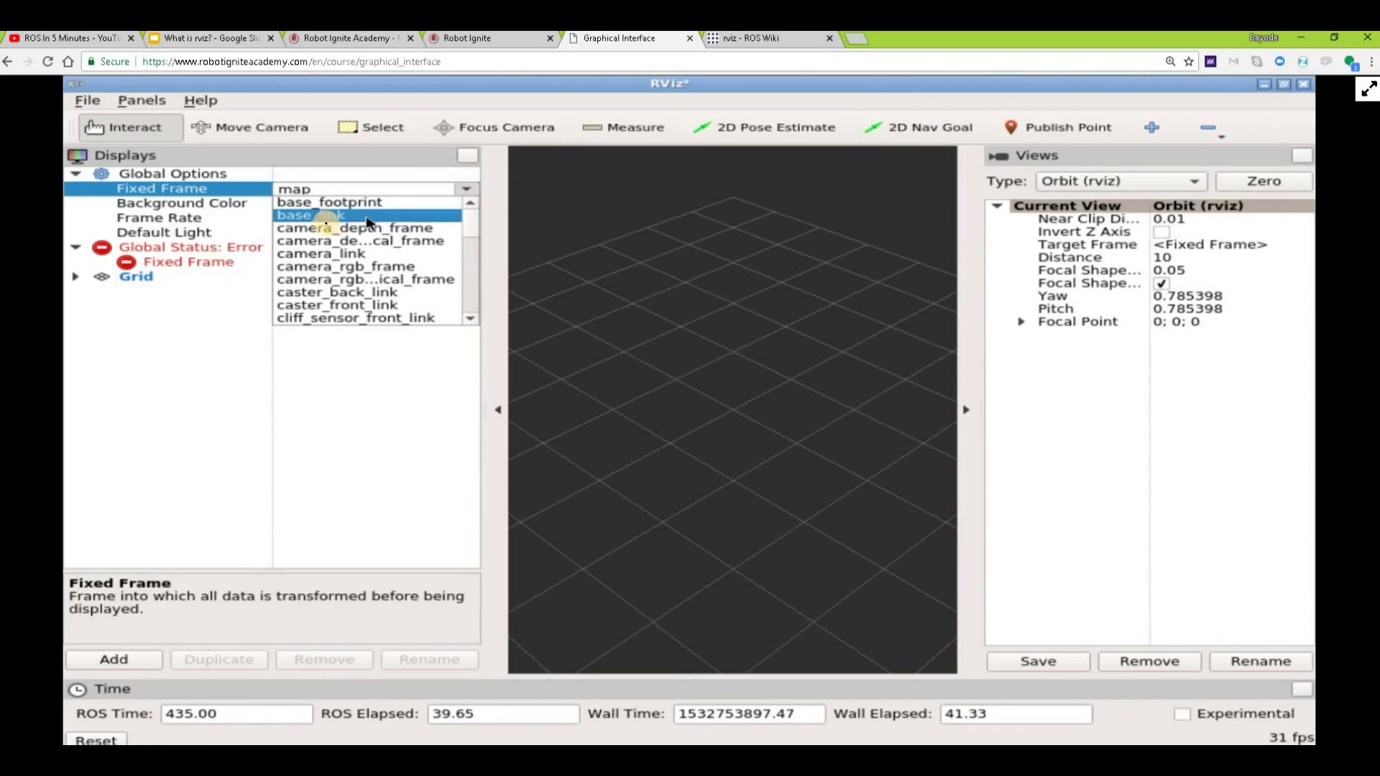
click(323, 215)
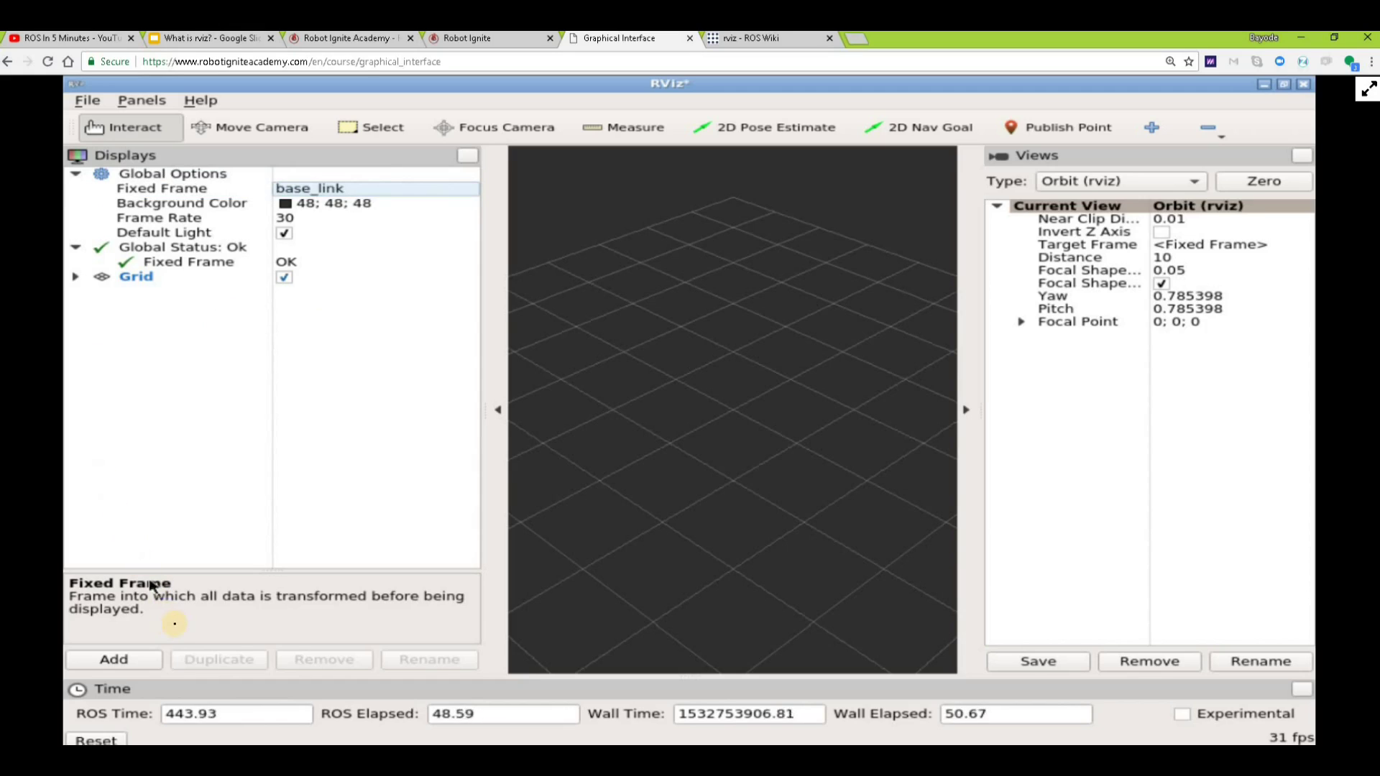
Add a Camera display from the rviz display types, keeping the display name Camera
click(114, 661)
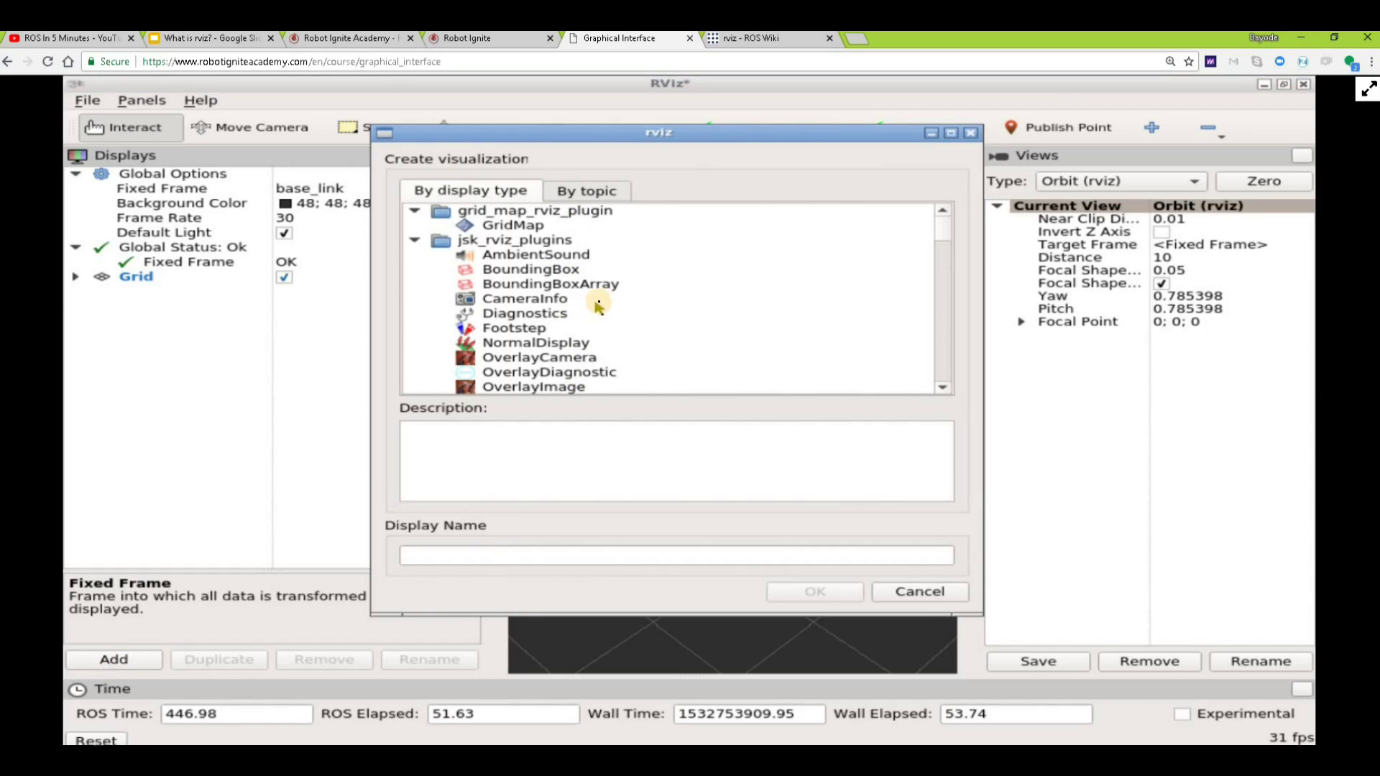
scroll(599, 304, down, 12)
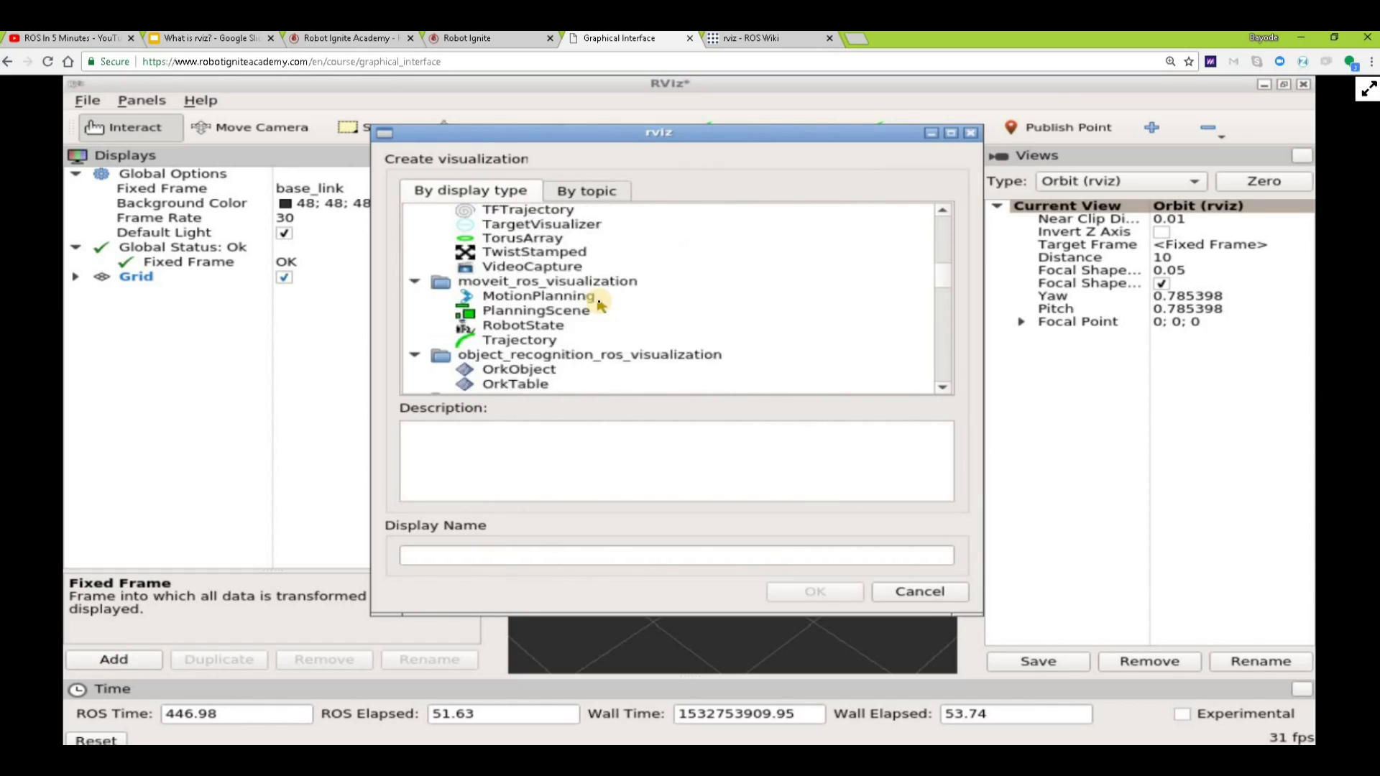
scroll(599, 305, down, 2)
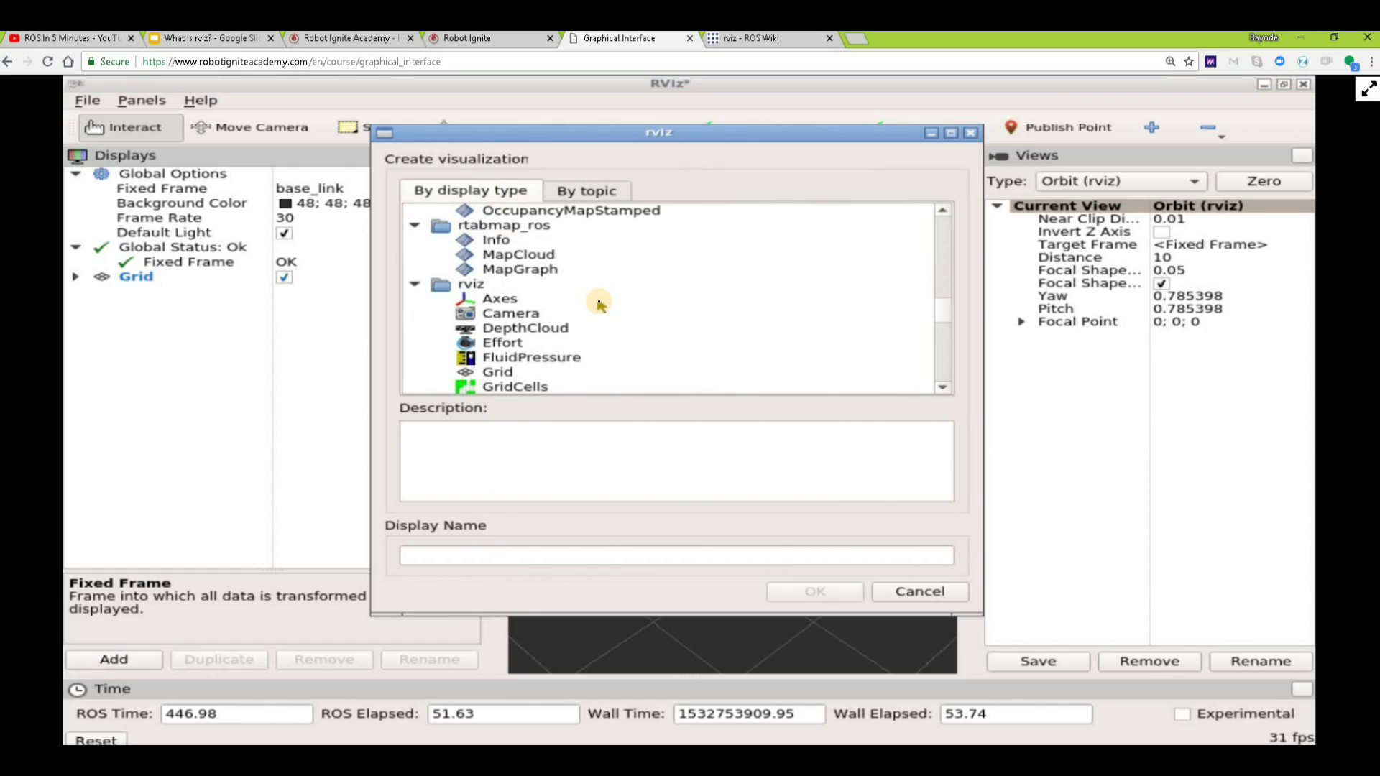
click(507, 314)
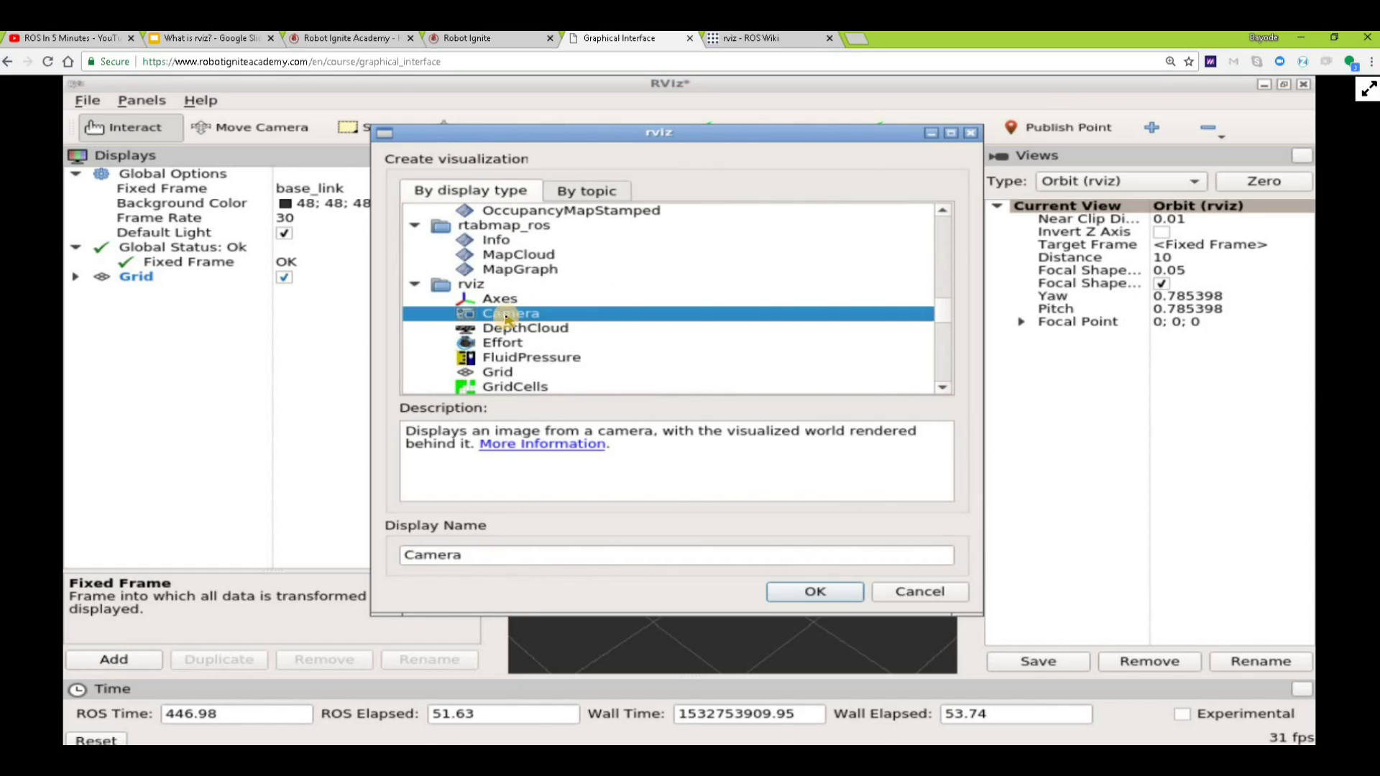
click(812, 592)
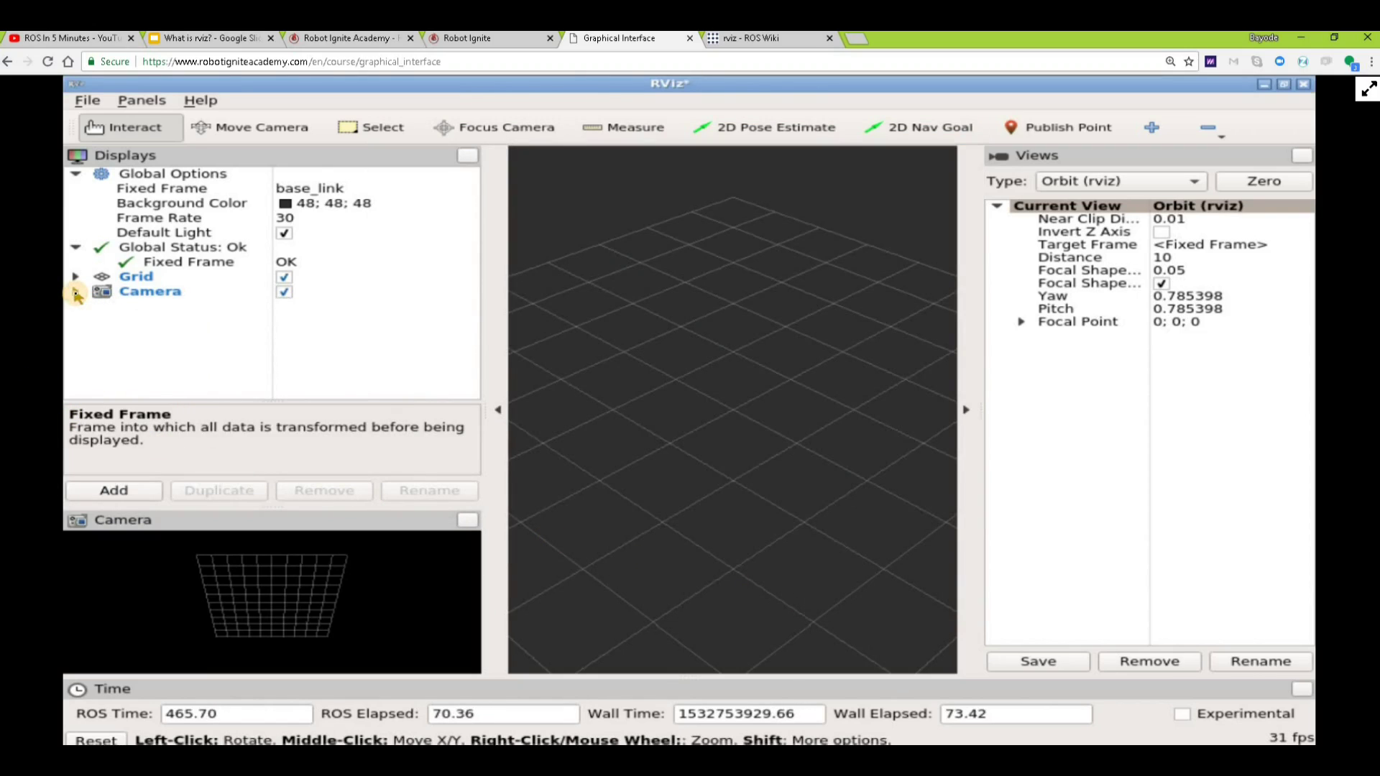
Set the Camera display's Image Topic to /camera/rgb/image_raw and check its remaining properties
click(76, 293)
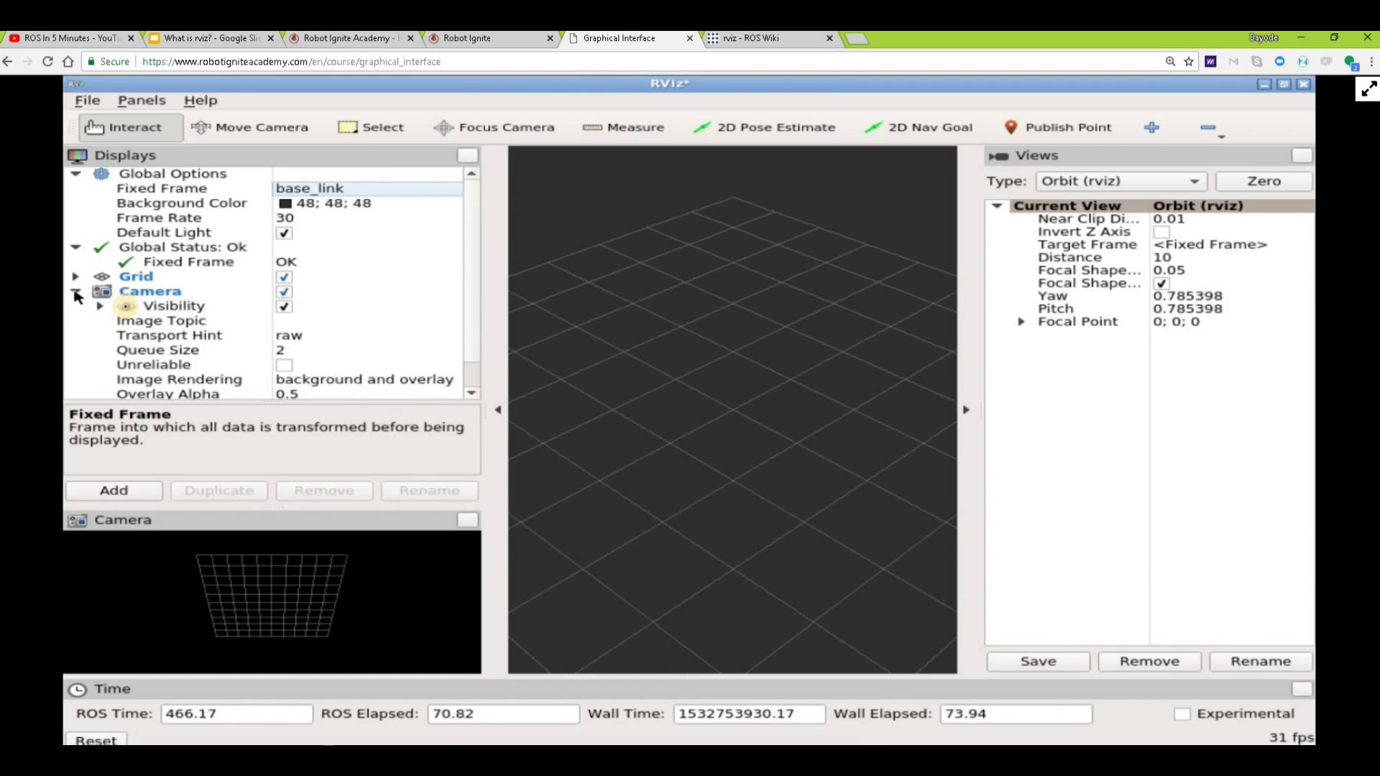
click(288, 323)
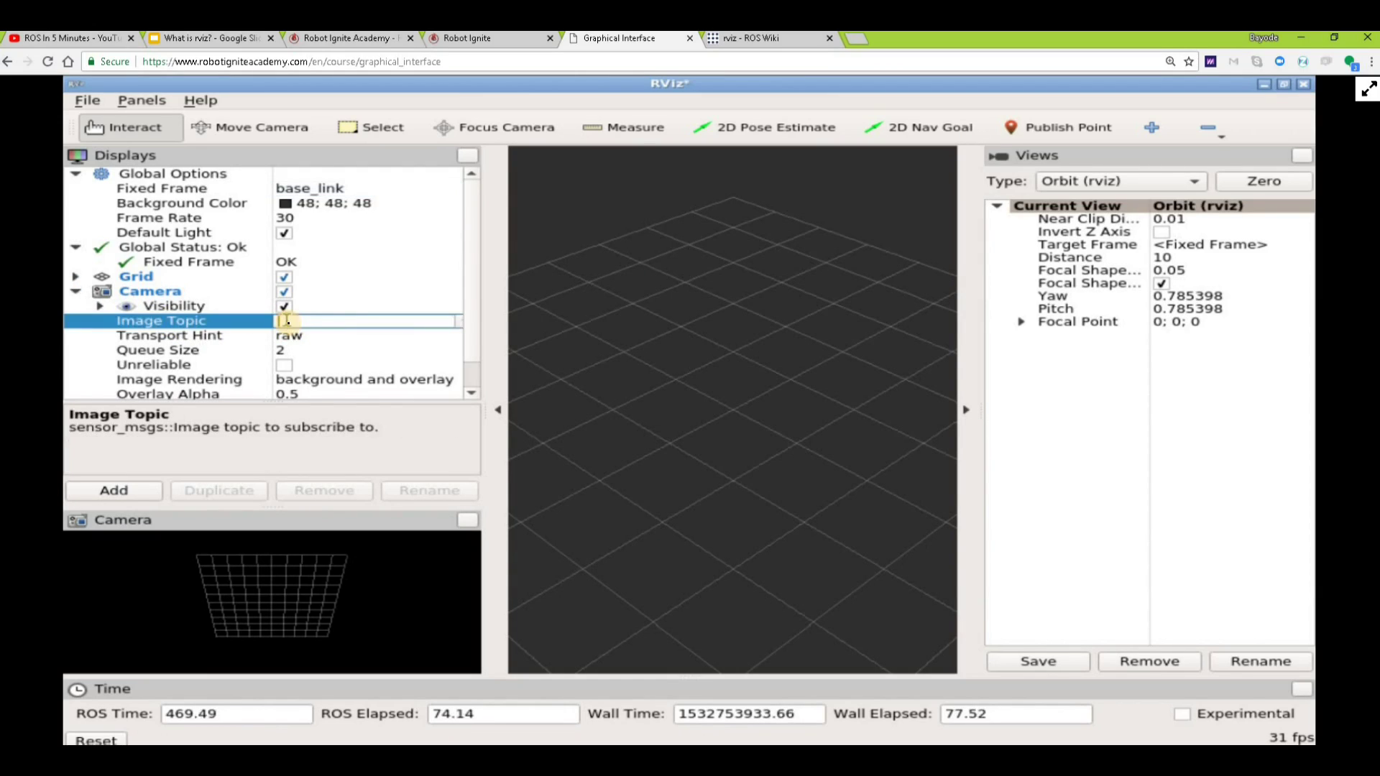
click(450, 322)
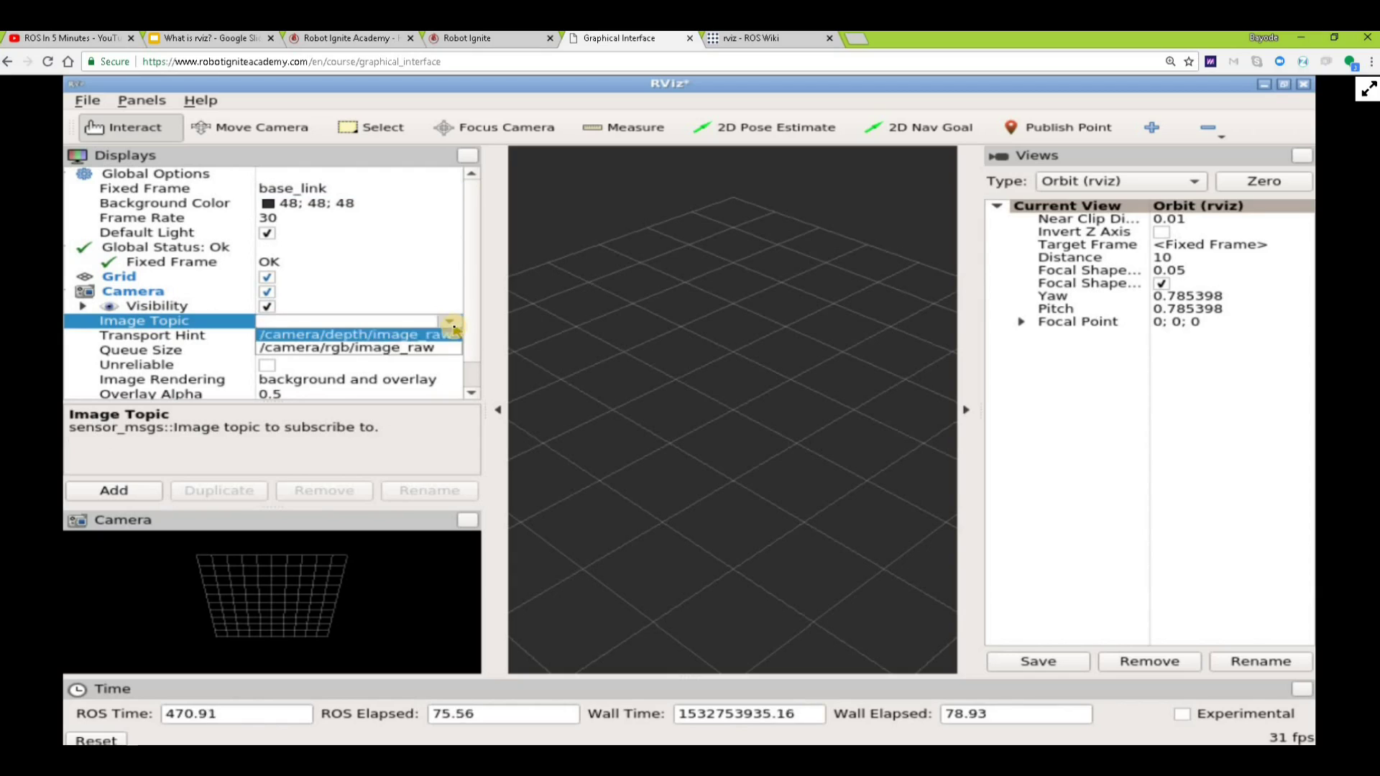
click(356, 349)
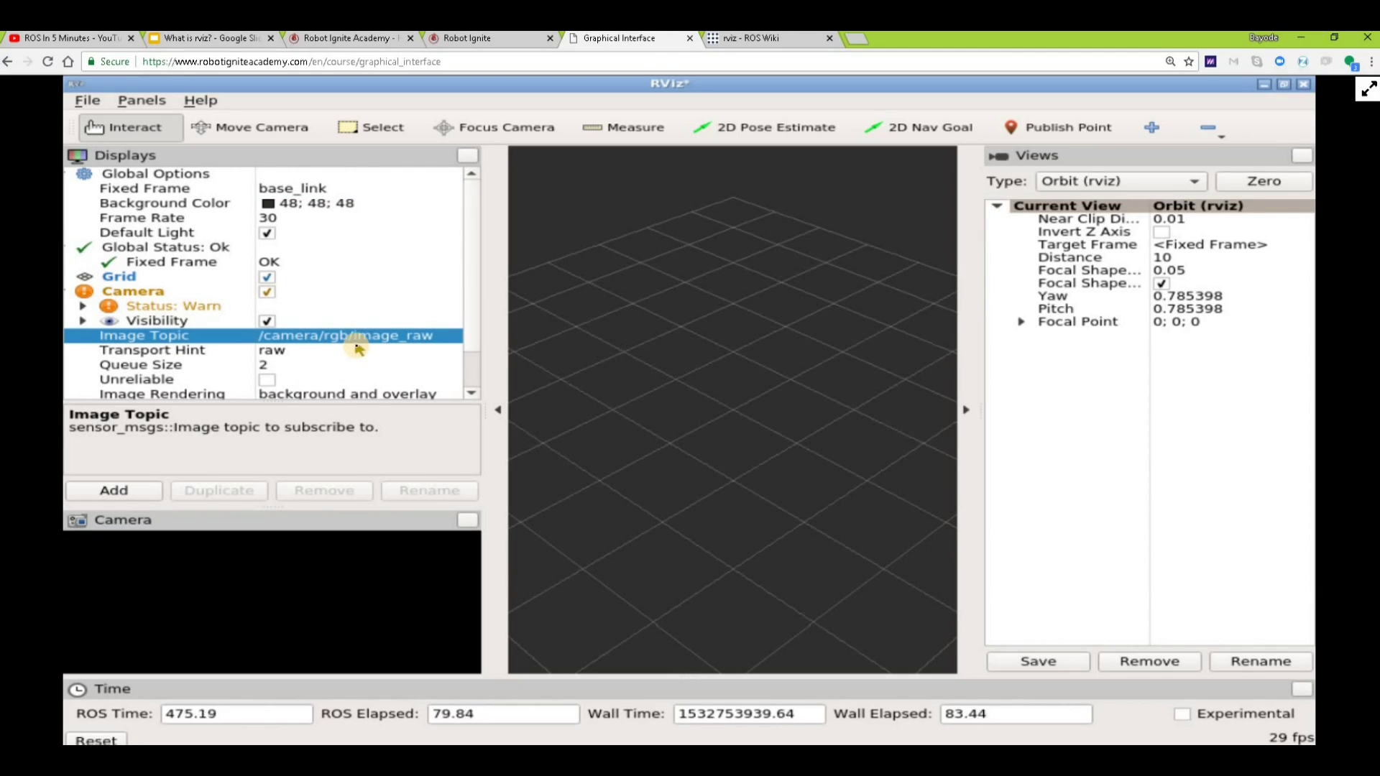
scroll(357, 351, down, 1)
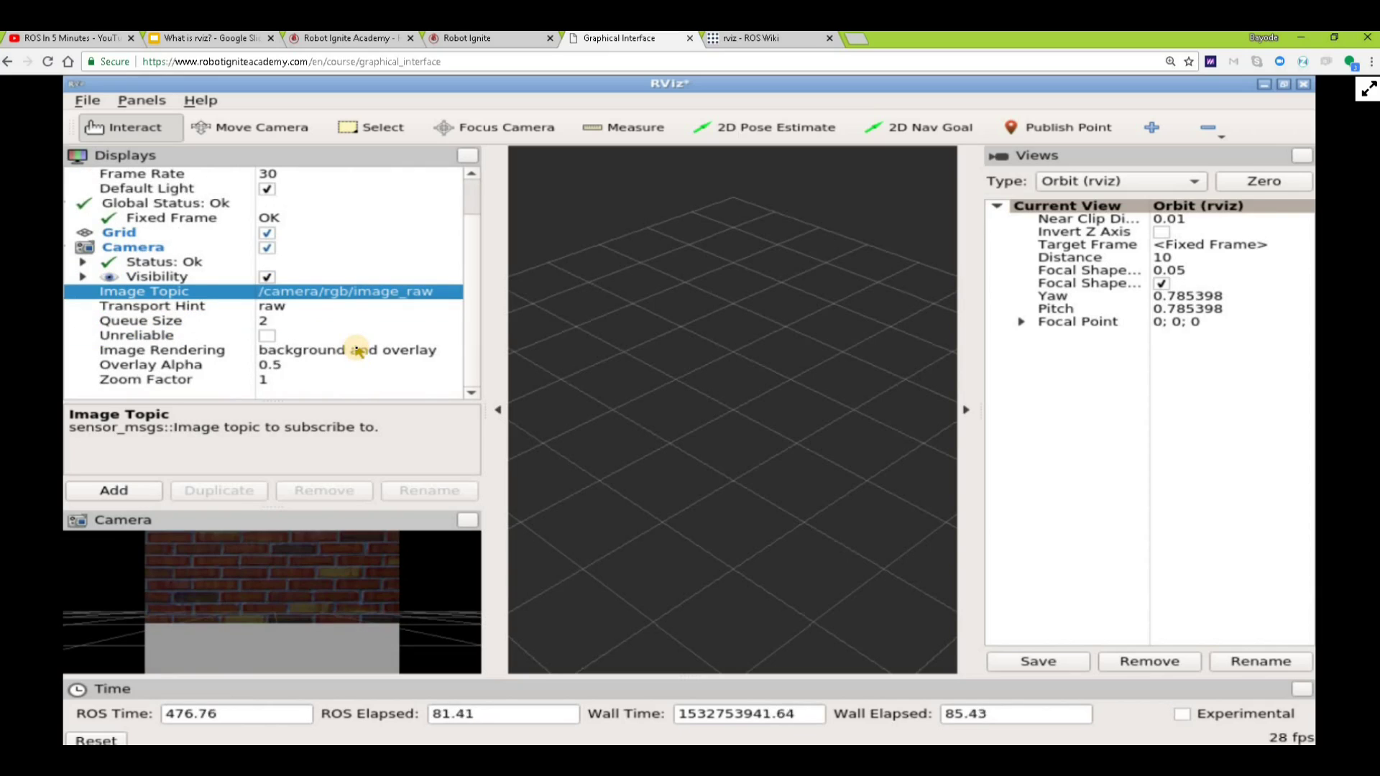
Add a LaserScan display from the rviz display types, keeping the display name LaserScan
click(124, 491)
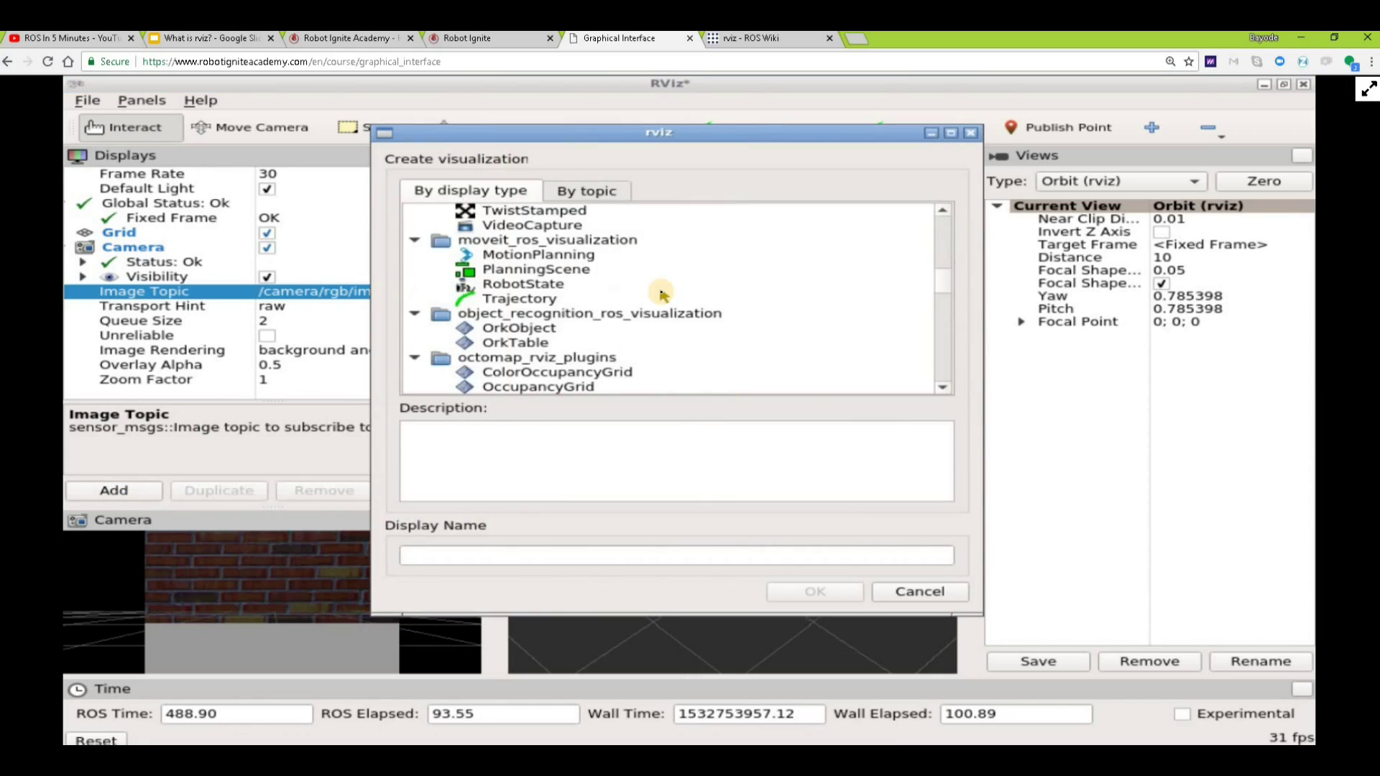
scroll(662, 294, down, 4)
scroll(661, 293, down, 4)
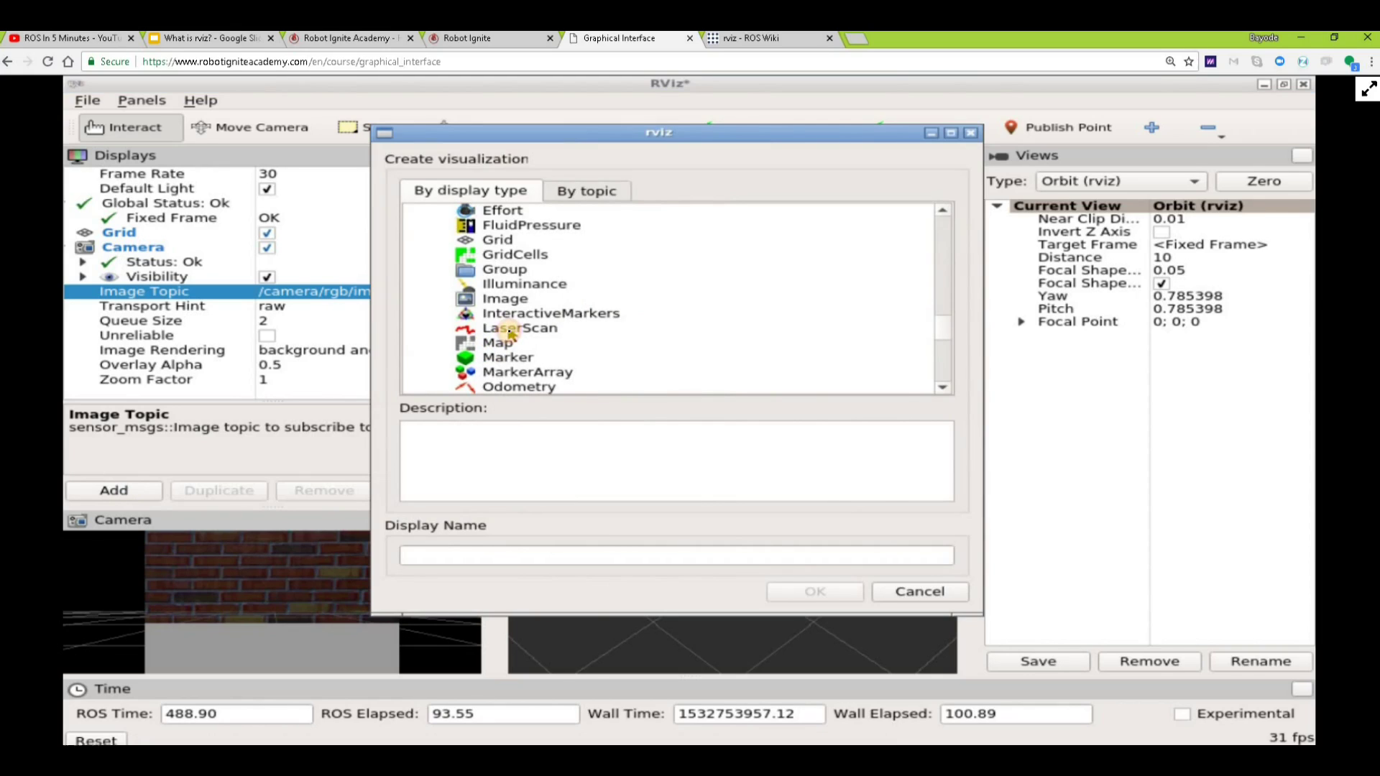
click(509, 331)
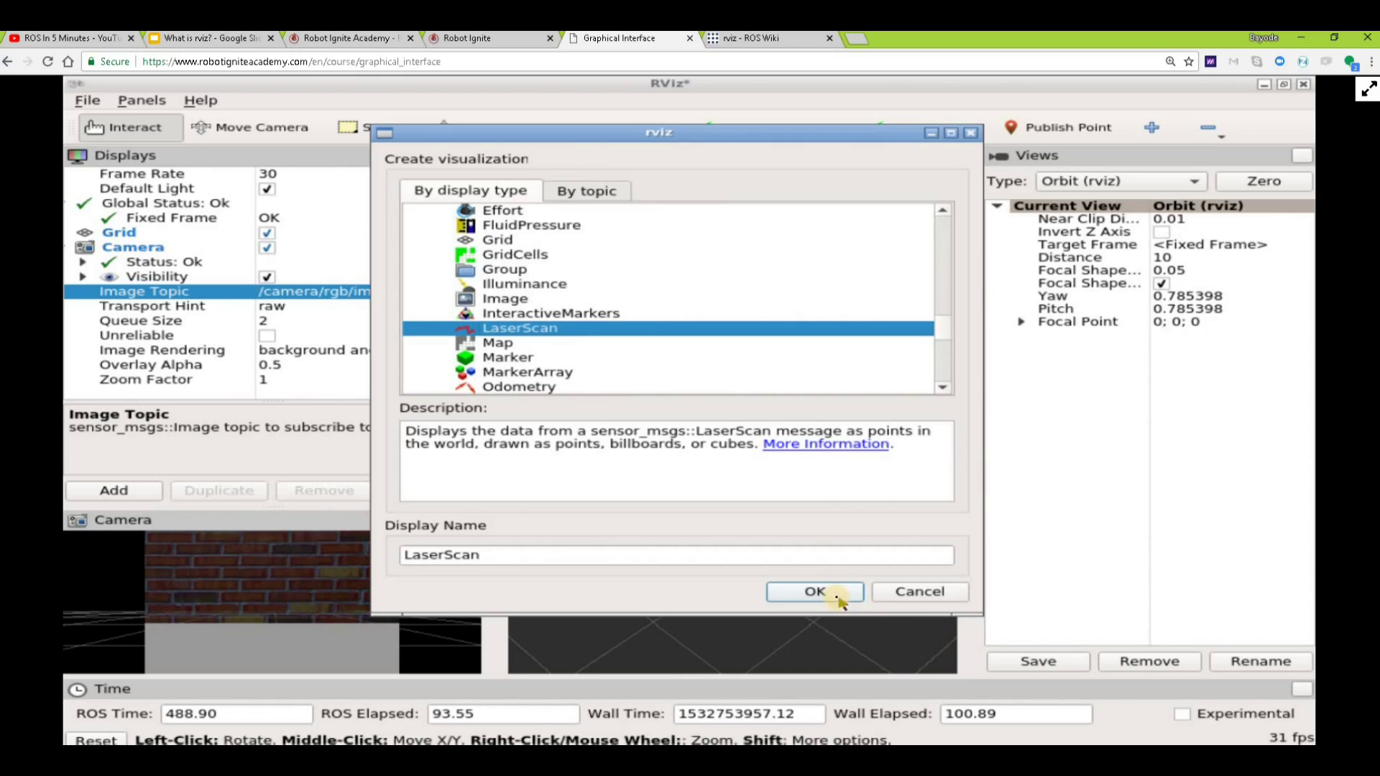
click(815, 591)
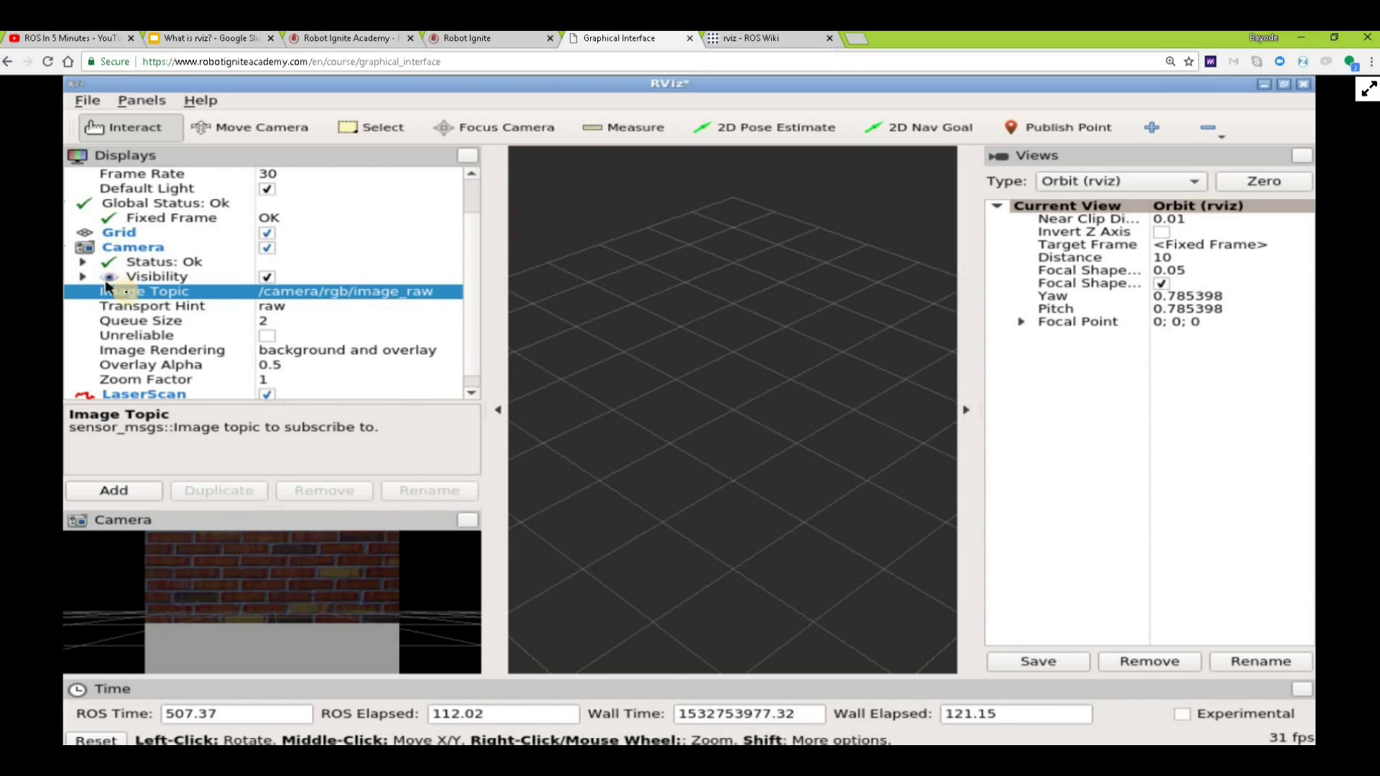
Expand the LaserScan display's properties and set its Topic to /kobuki/laser/scan
scroll(130, 297, down, 1)
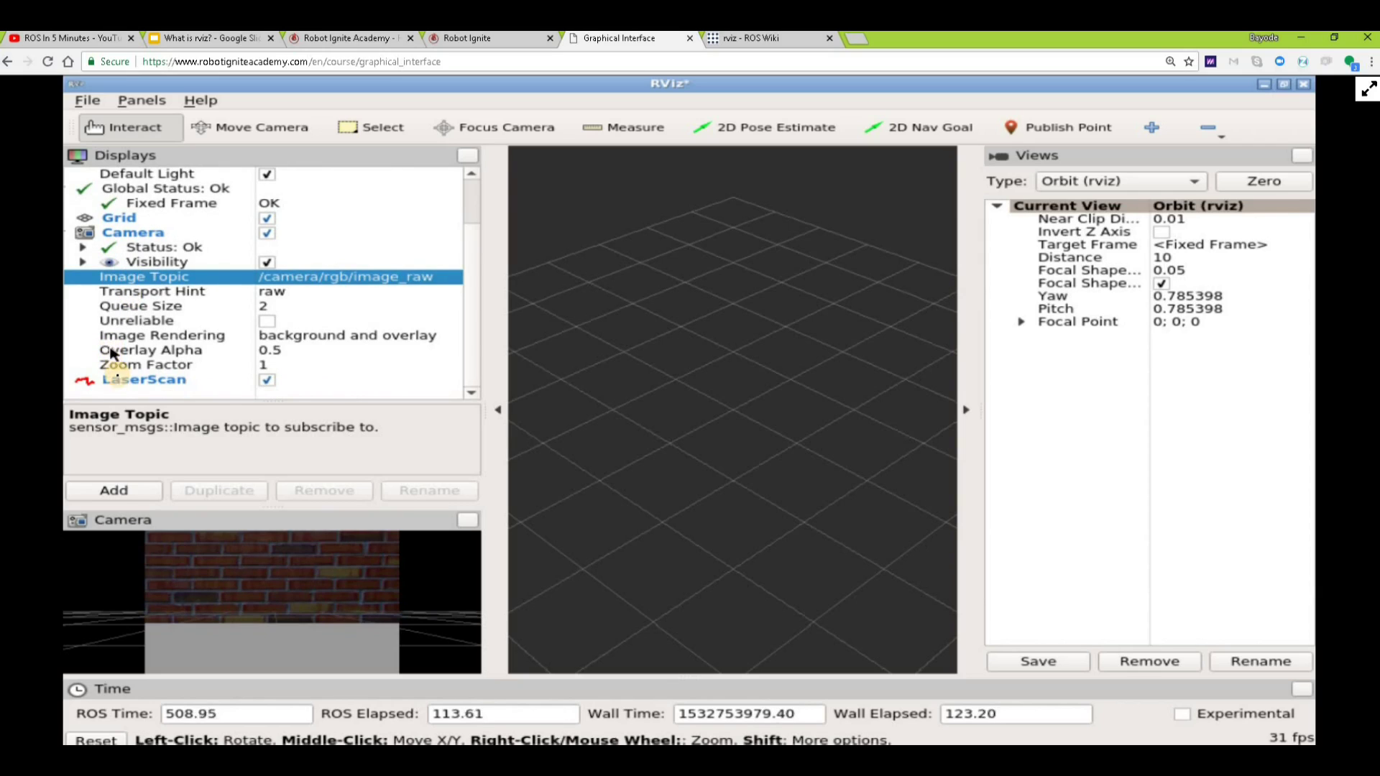
click(113, 382)
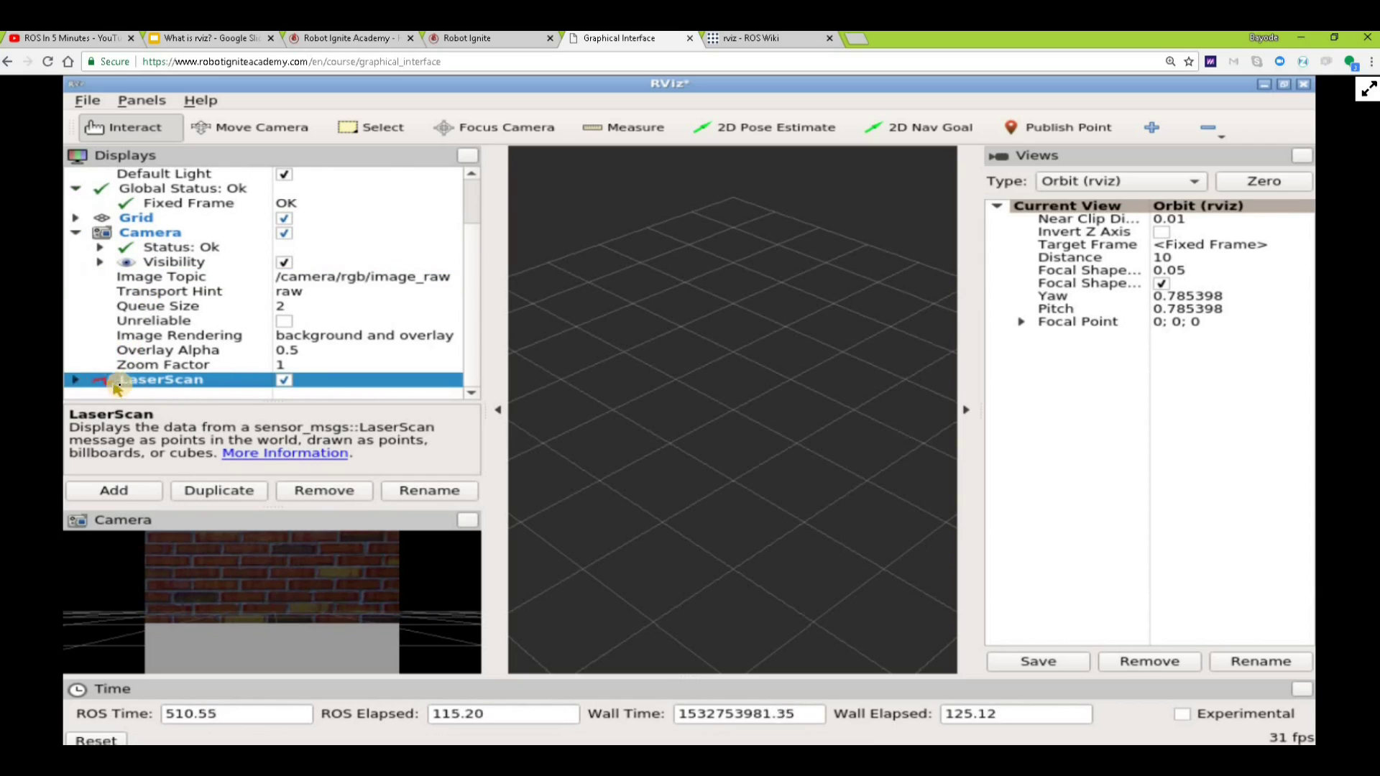
click(76, 381)
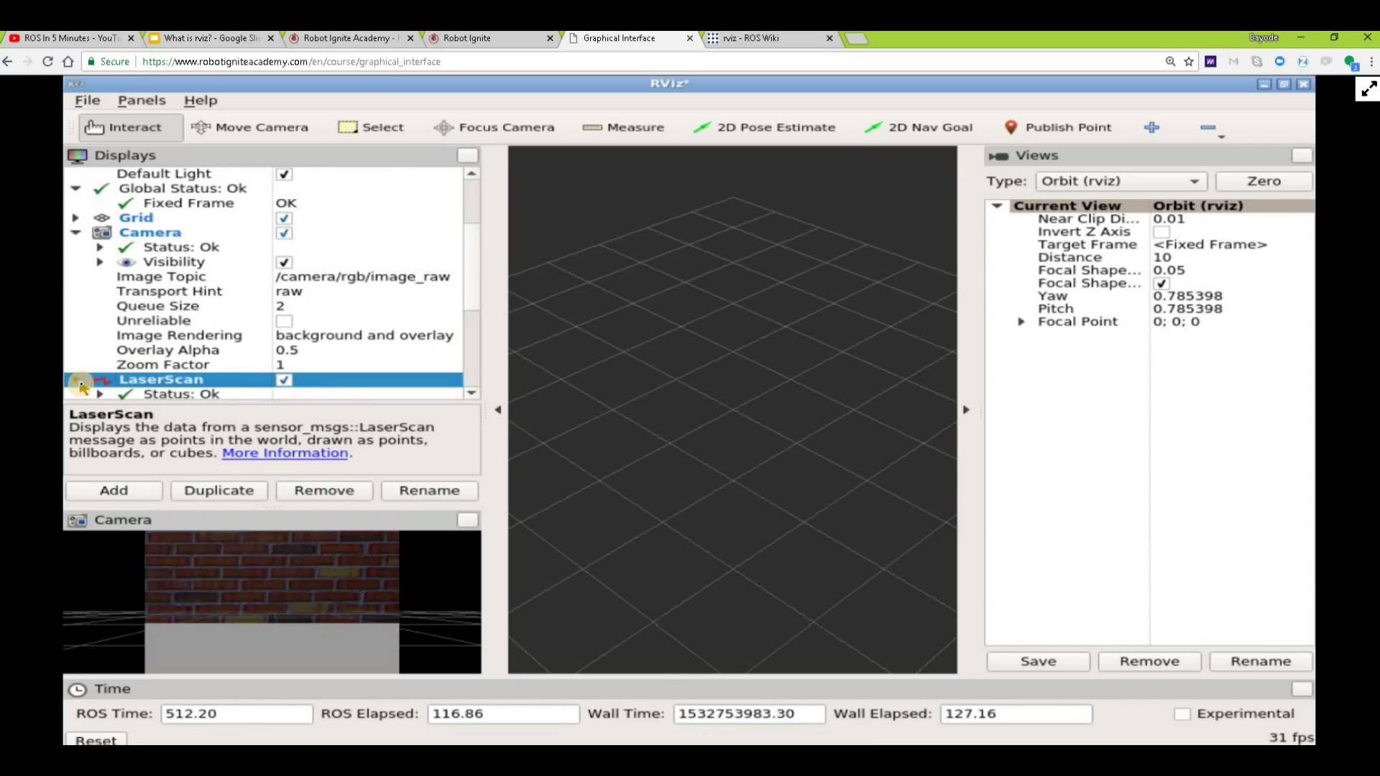
scroll(295, 381, down, 2)
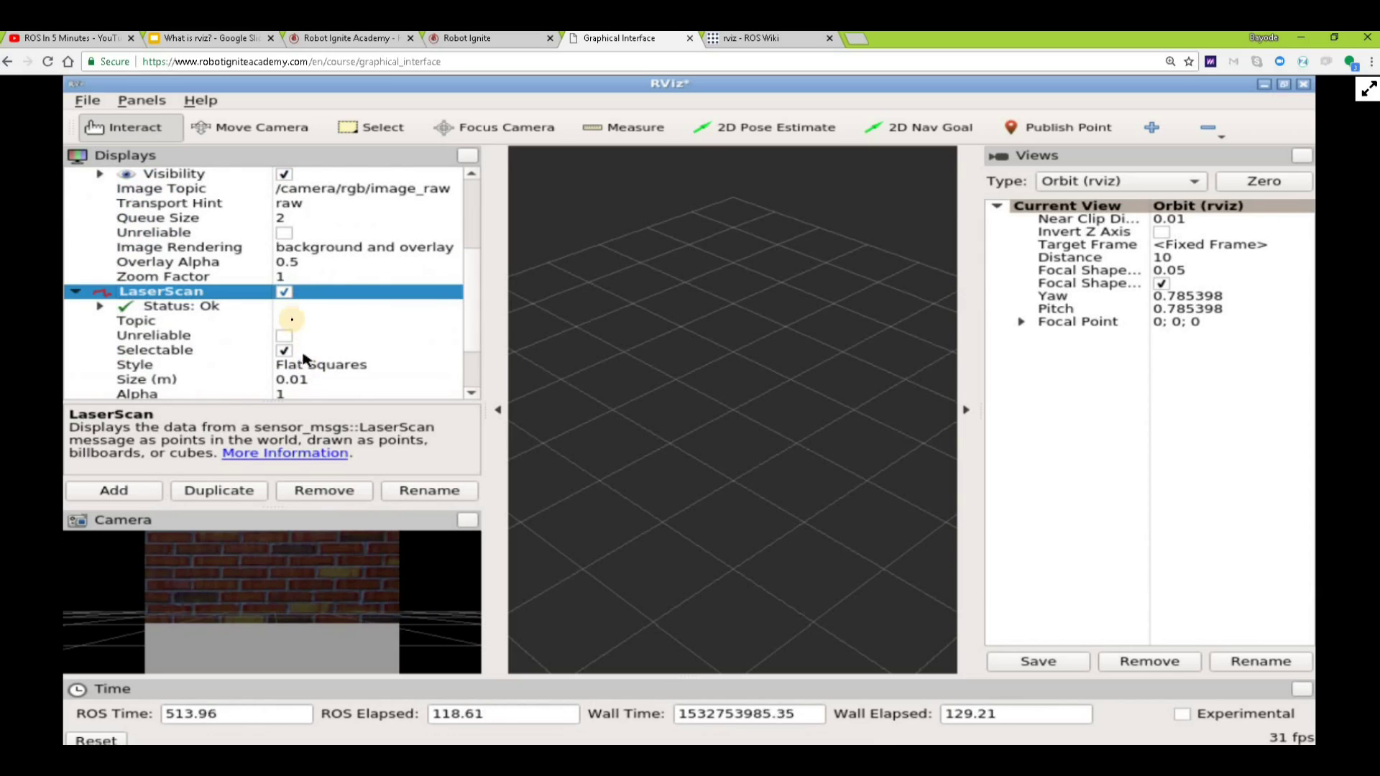
click(309, 322)
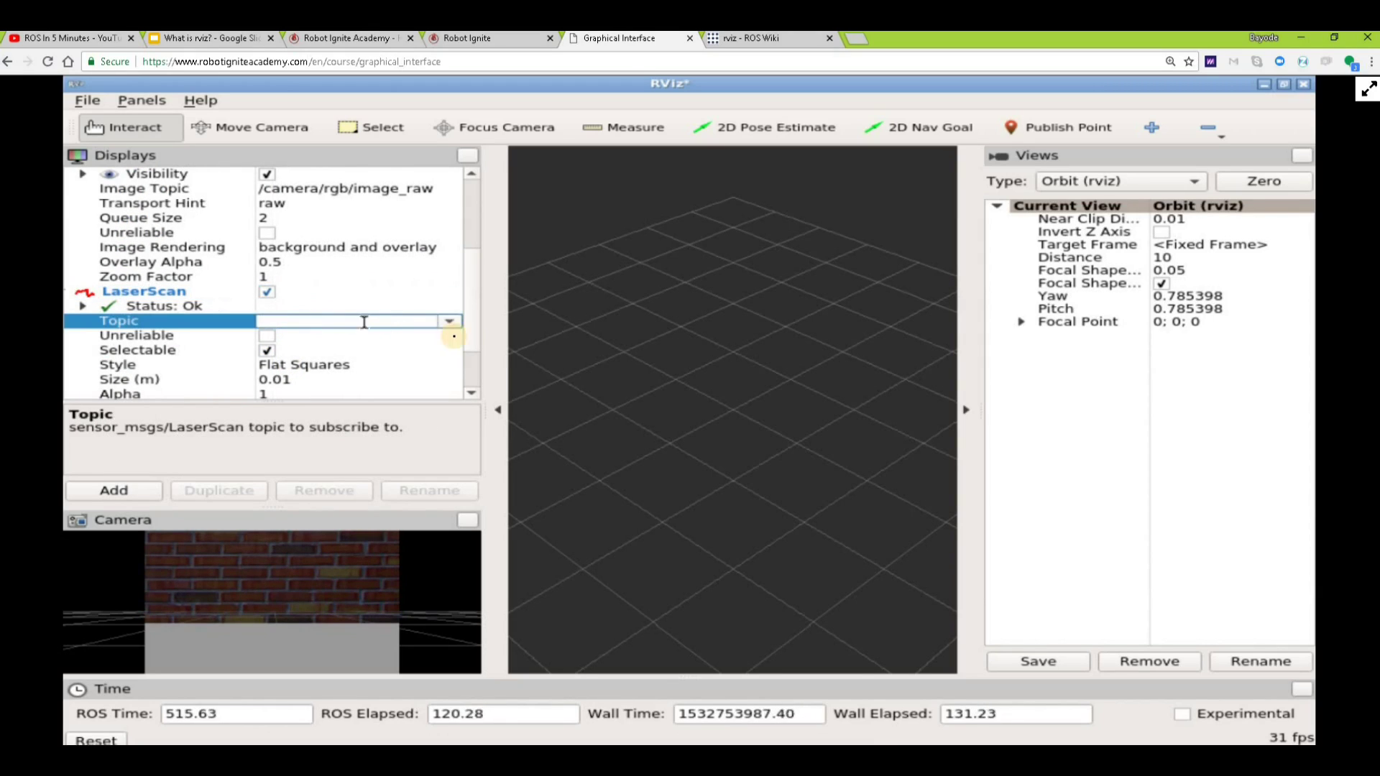
click(450, 322)
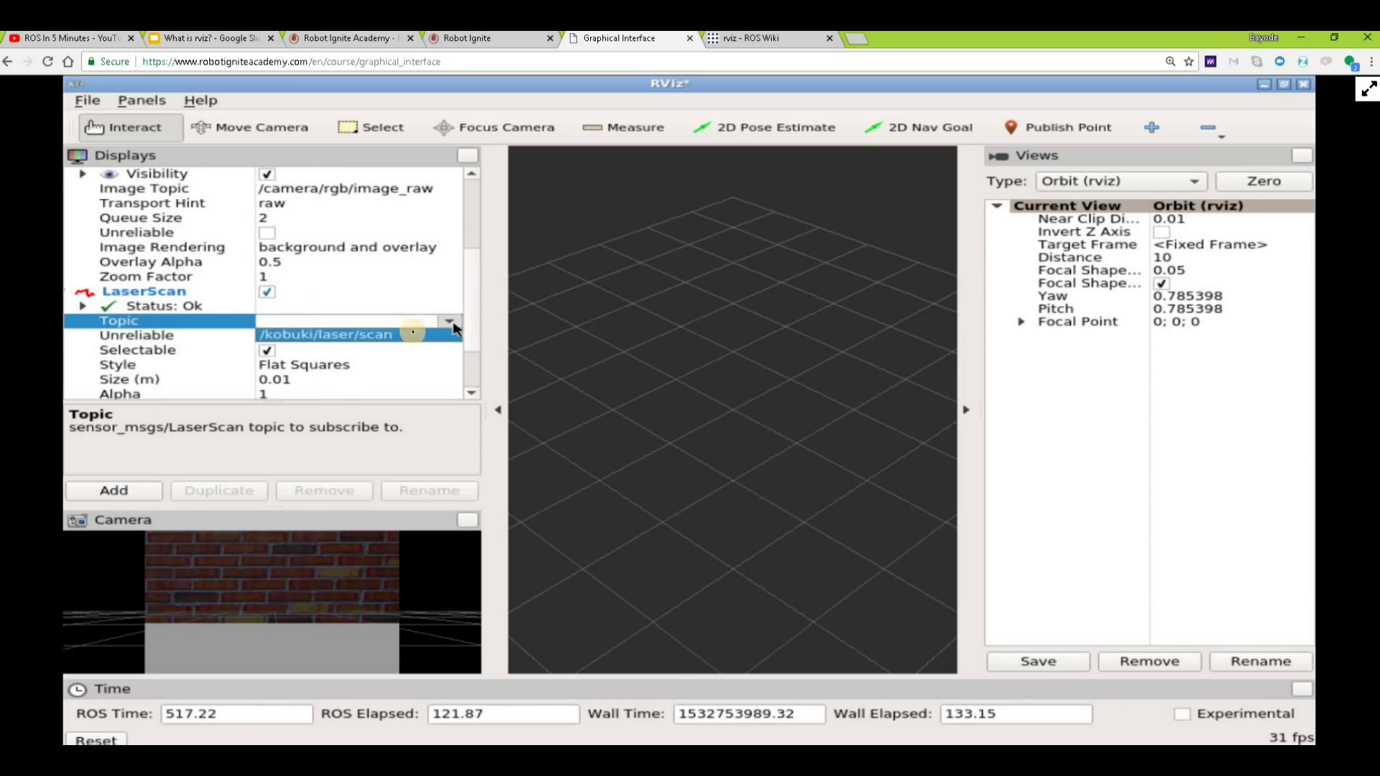
click(364, 336)
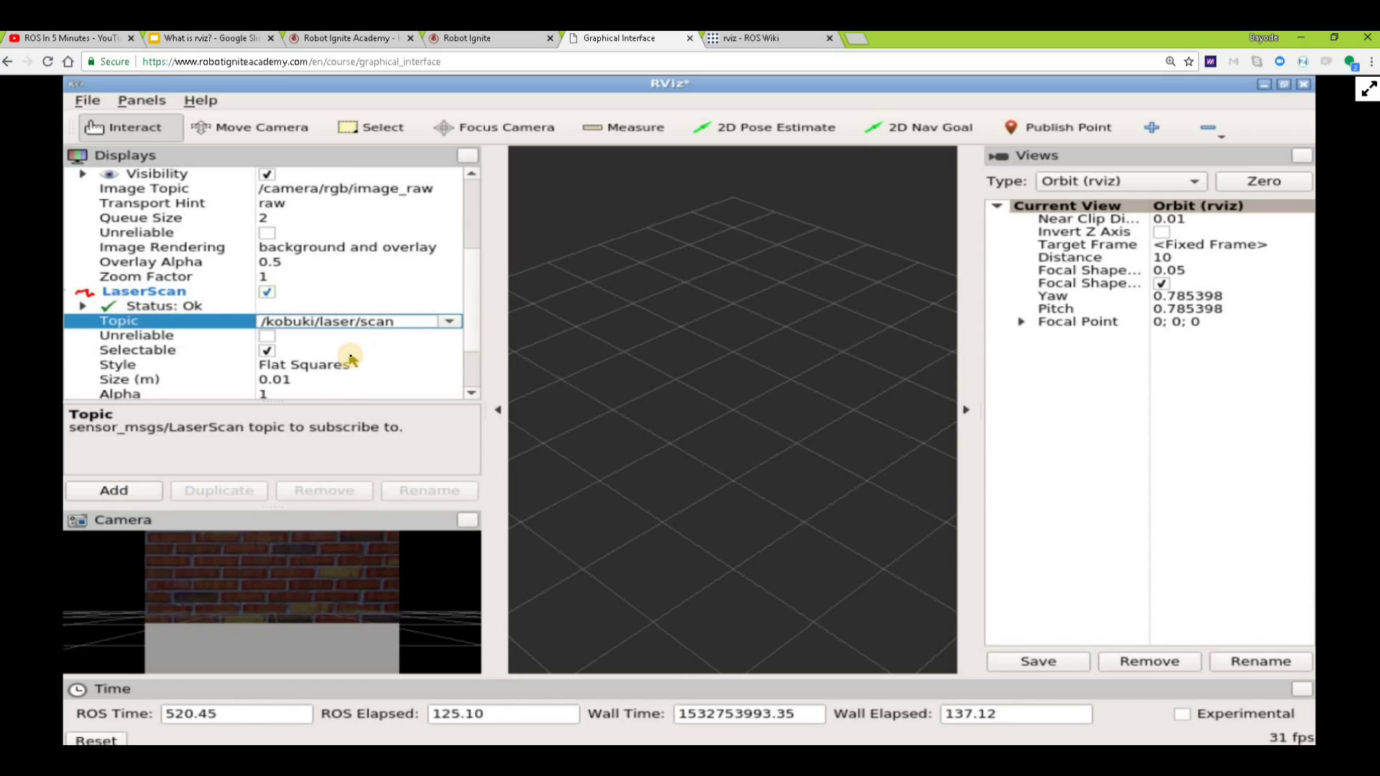
click(351, 355)
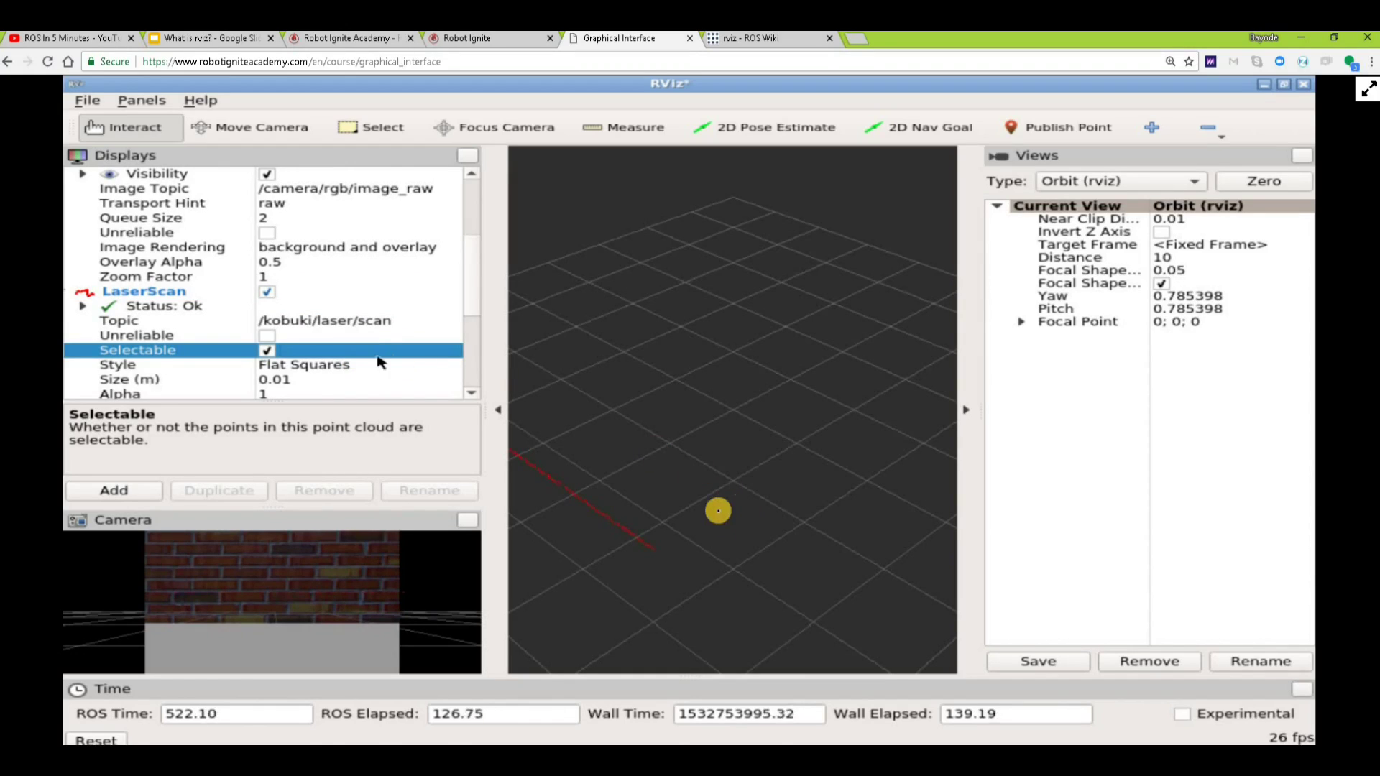
Collapse the Views area to enlarge the 3D view and set the LaserScan point size to 0.05 m
click(967, 413)
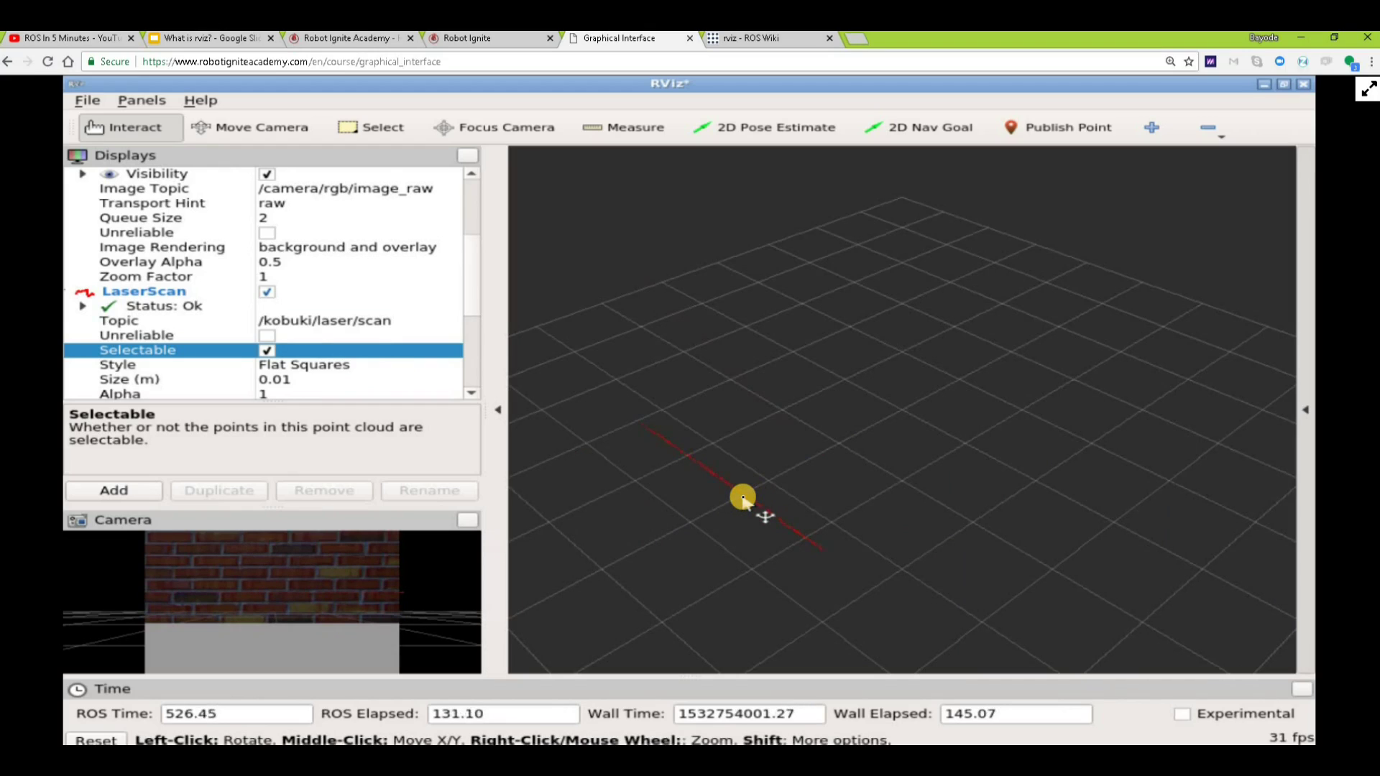
click(670, 482)
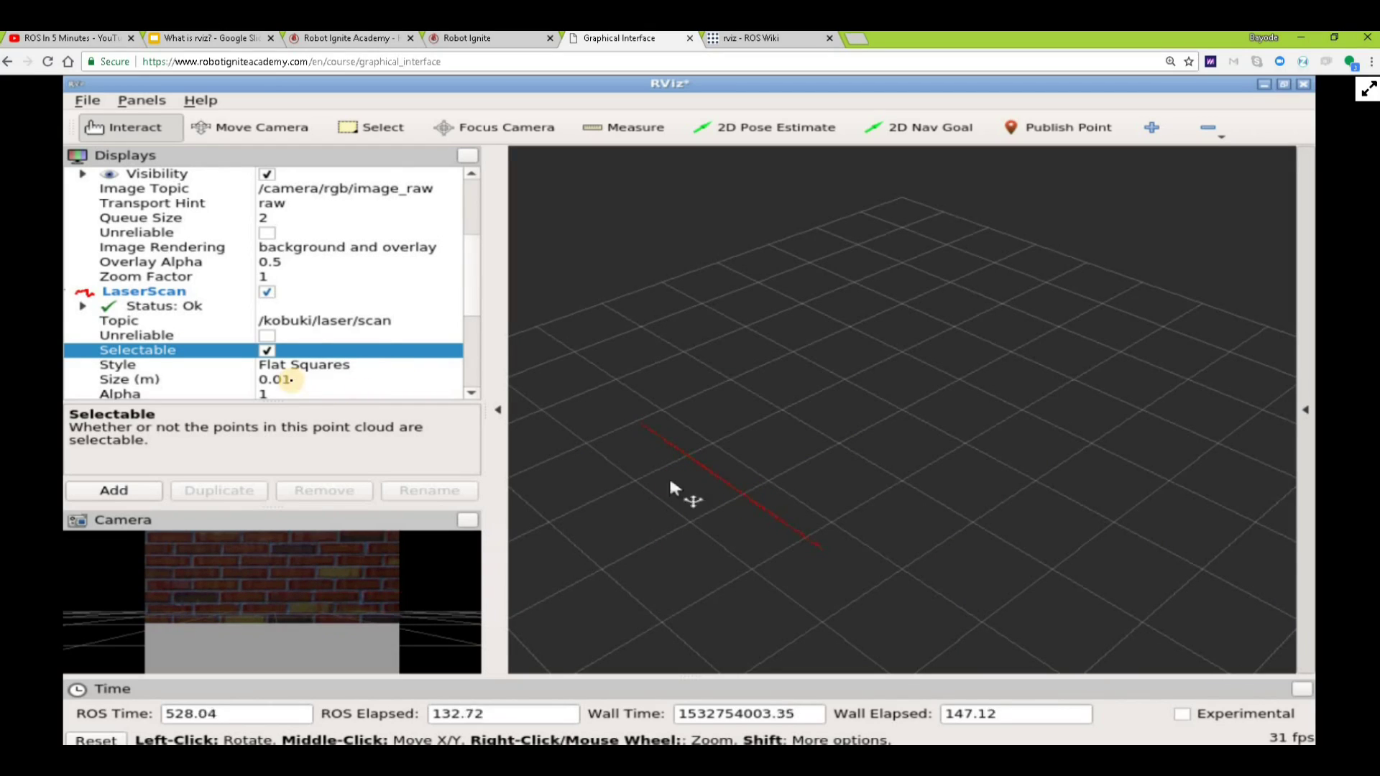
click(291, 381)
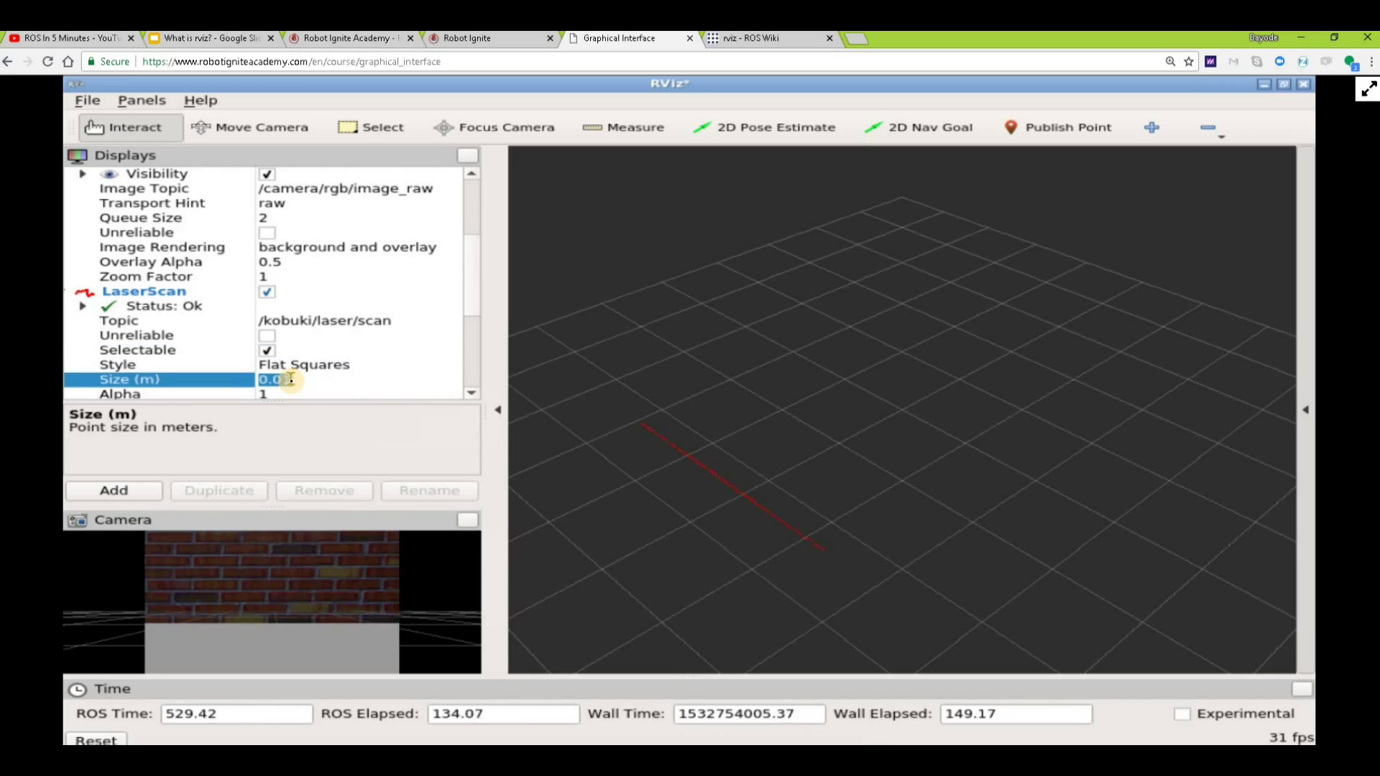
key(Return)
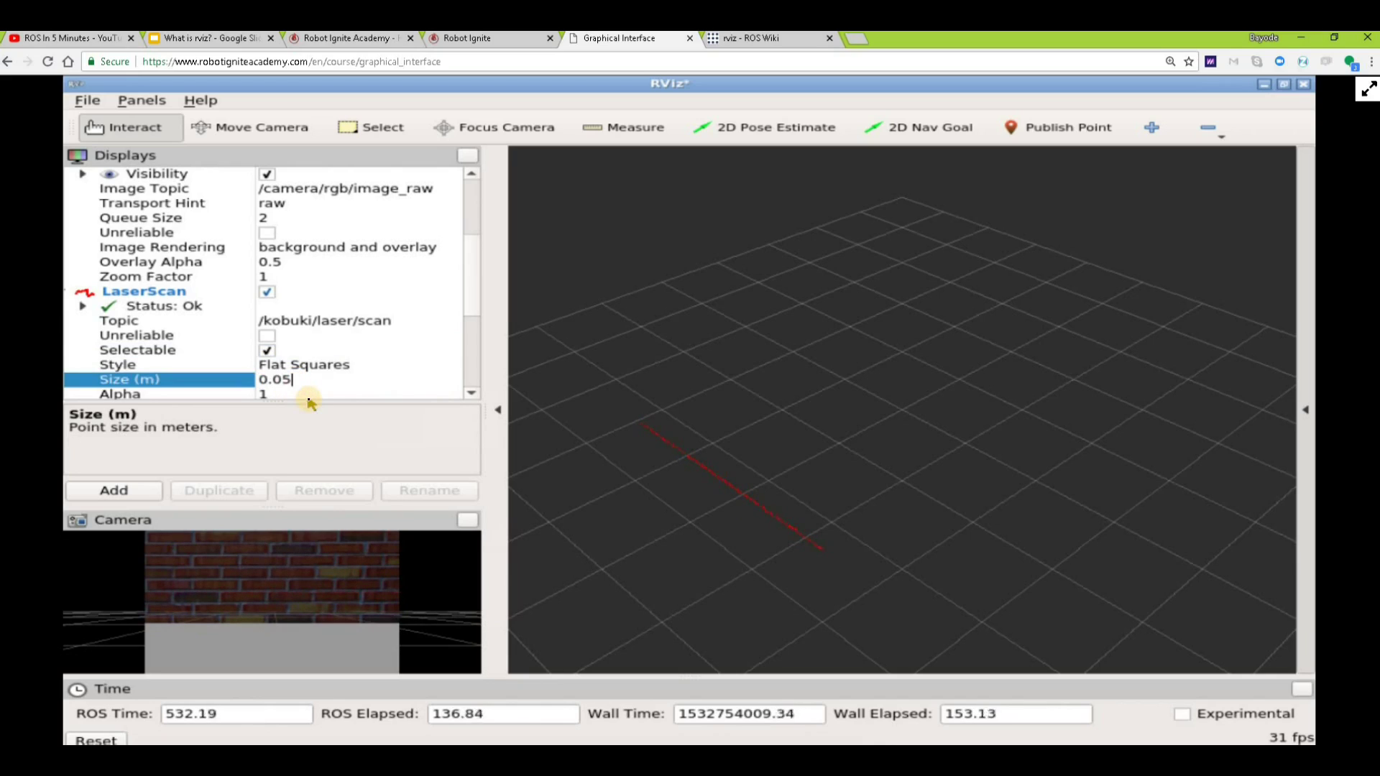
click(360, 380)
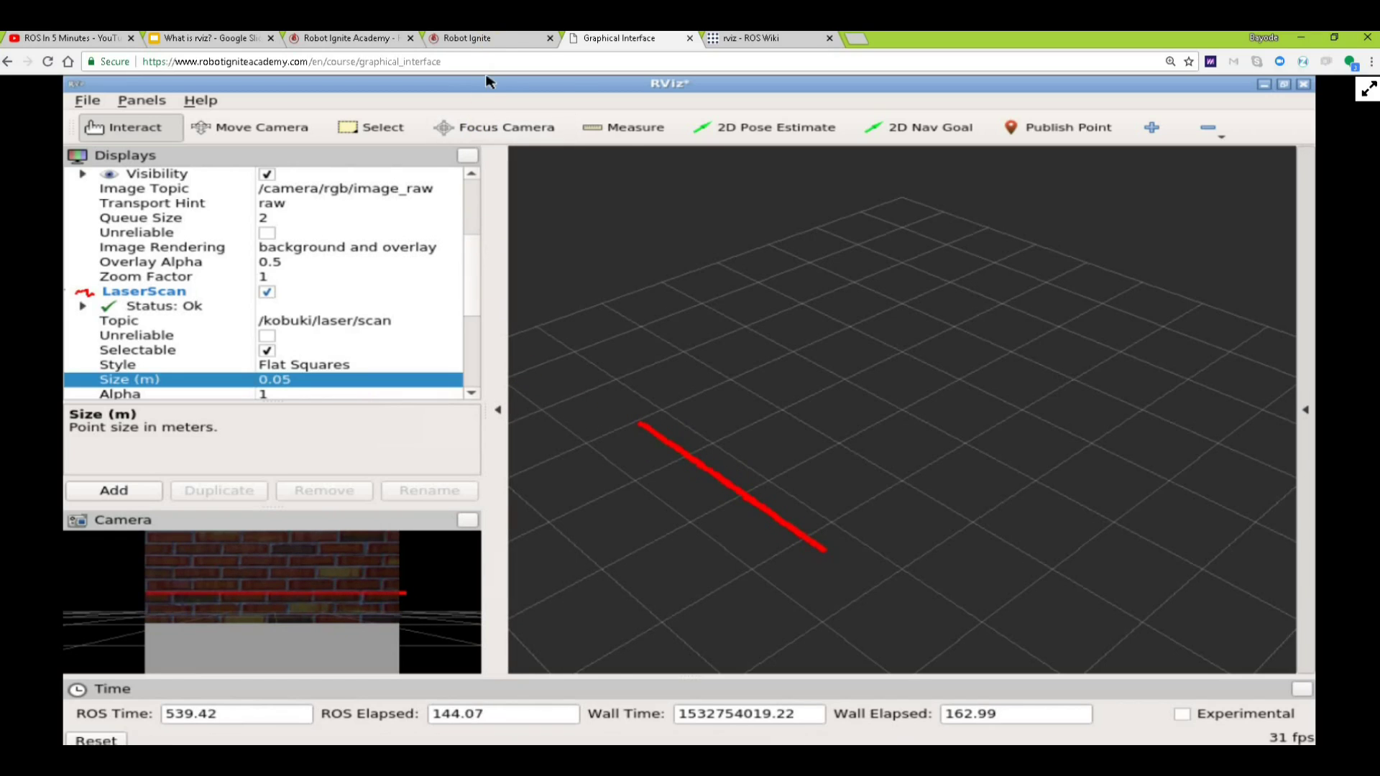
Enlarge the robot simulation on the Robot Ignite course page, compare it with the rviz laser scan, and restore the layout
click(490, 38)
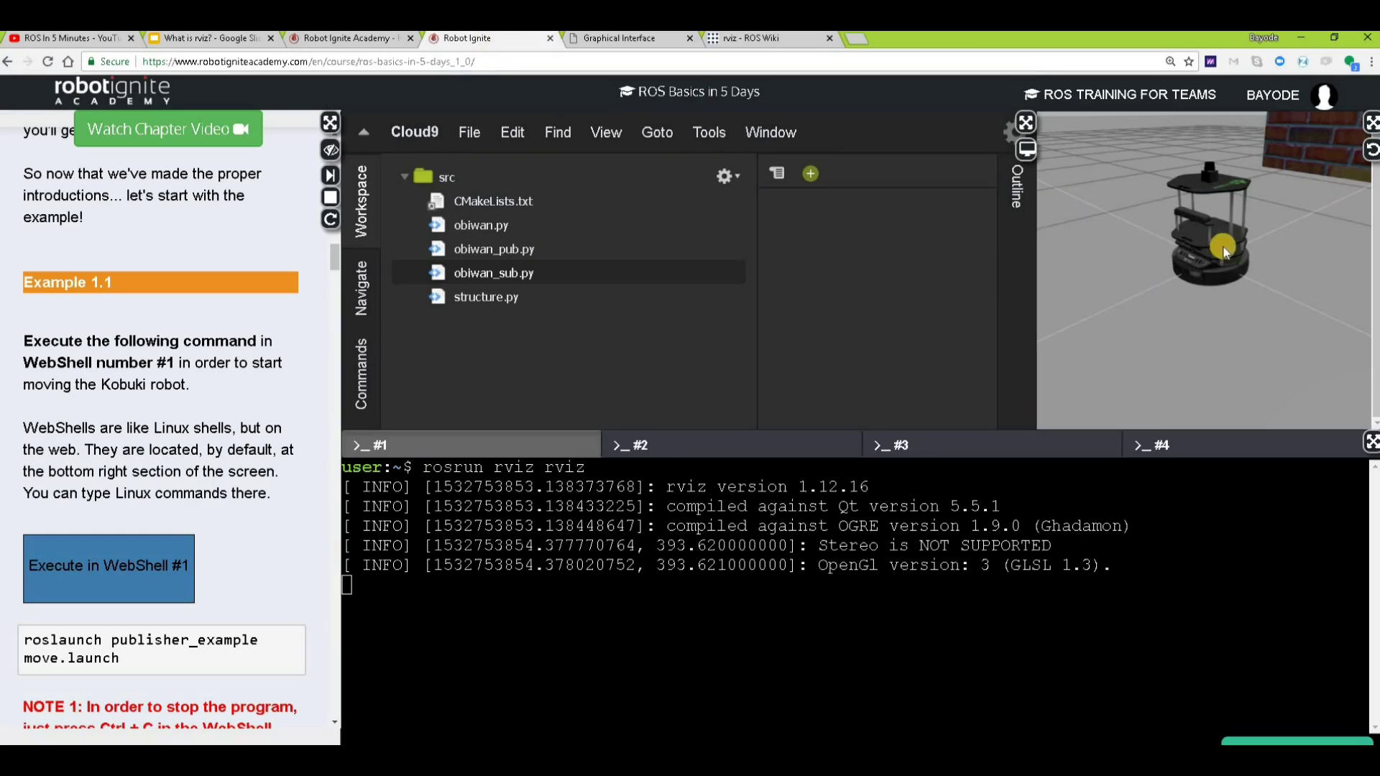
click(1371, 122)
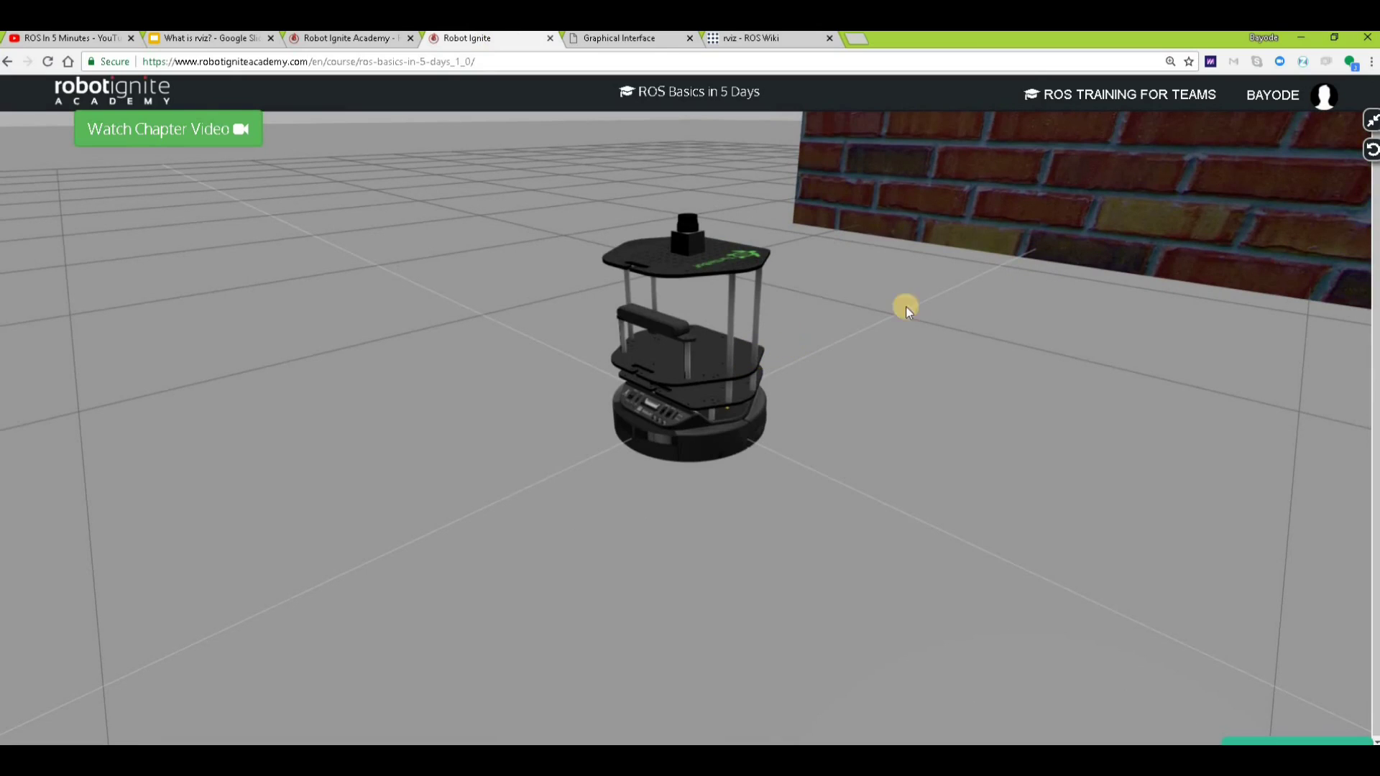
click(624, 38)
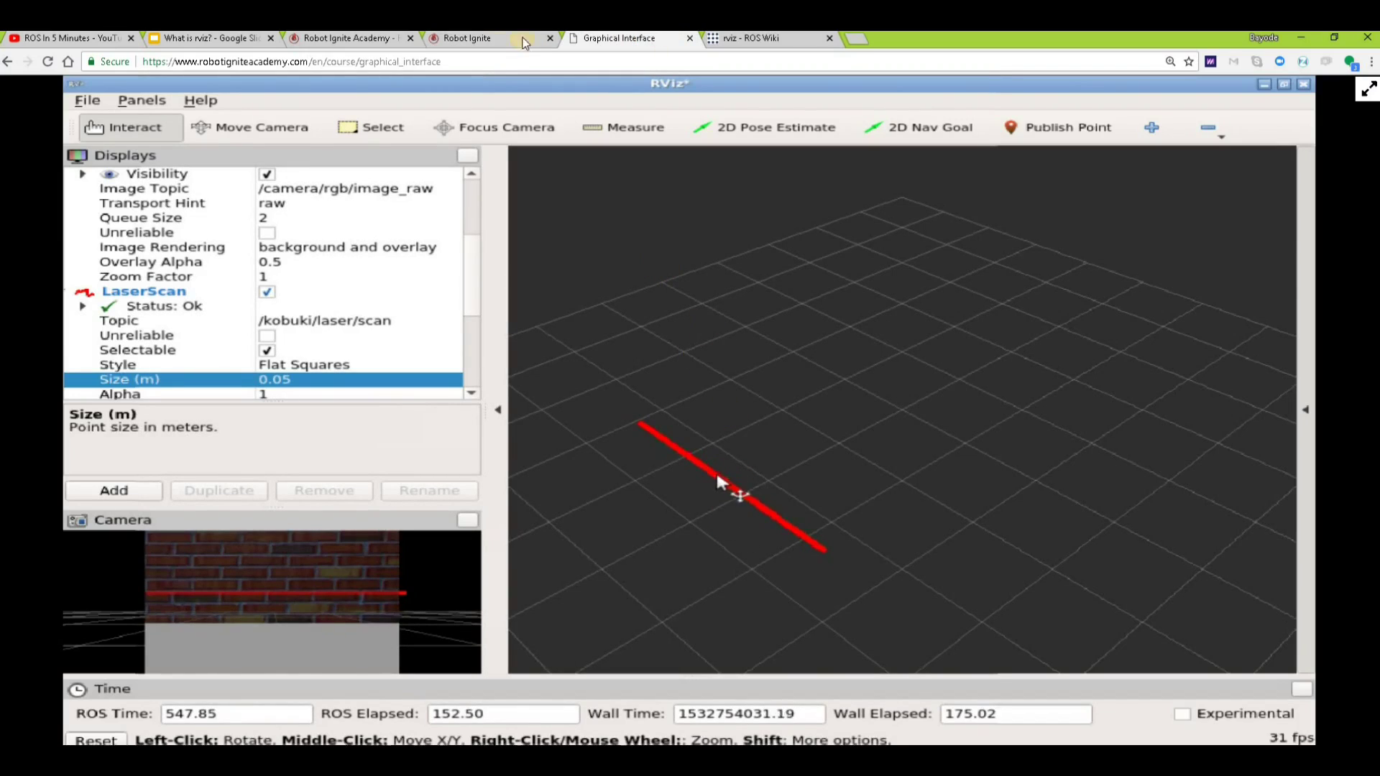
click(491, 40)
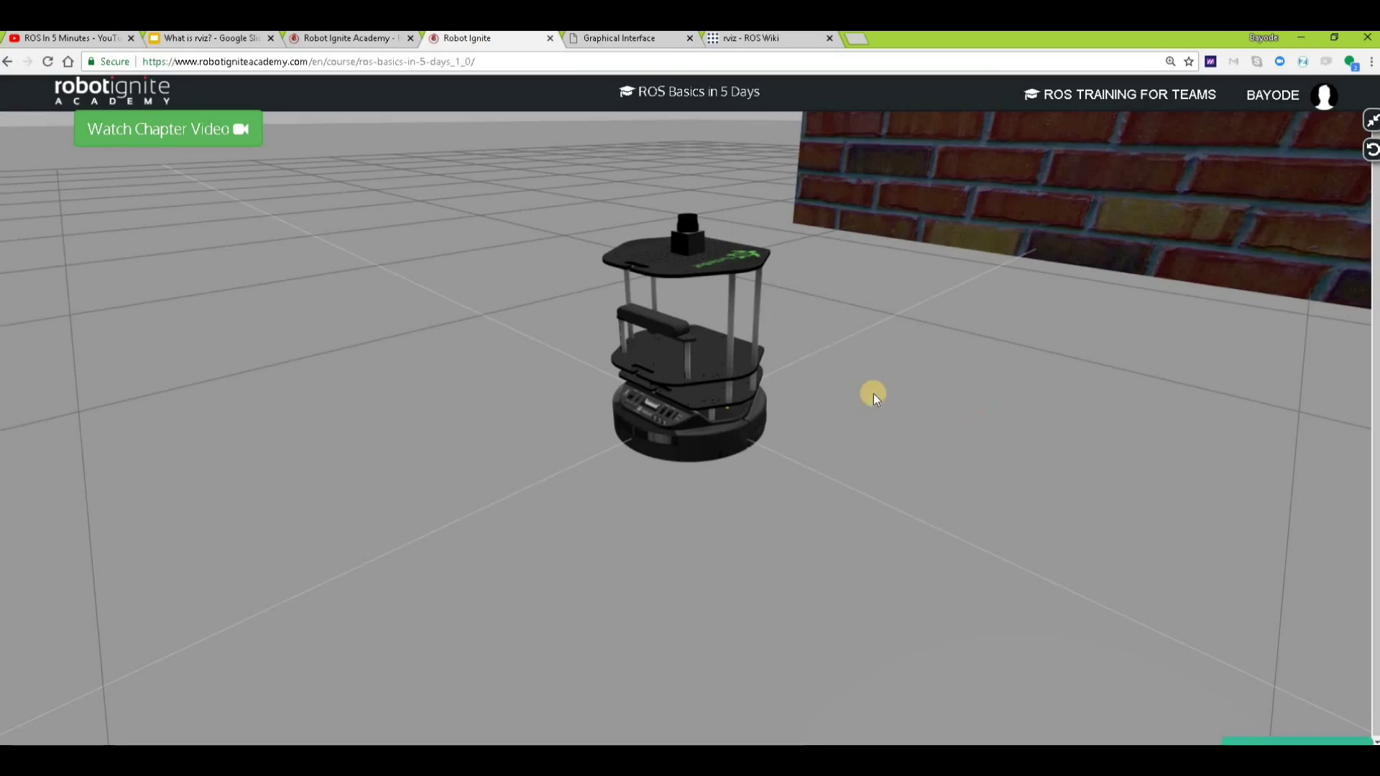
click(607, 38)
click(499, 41)
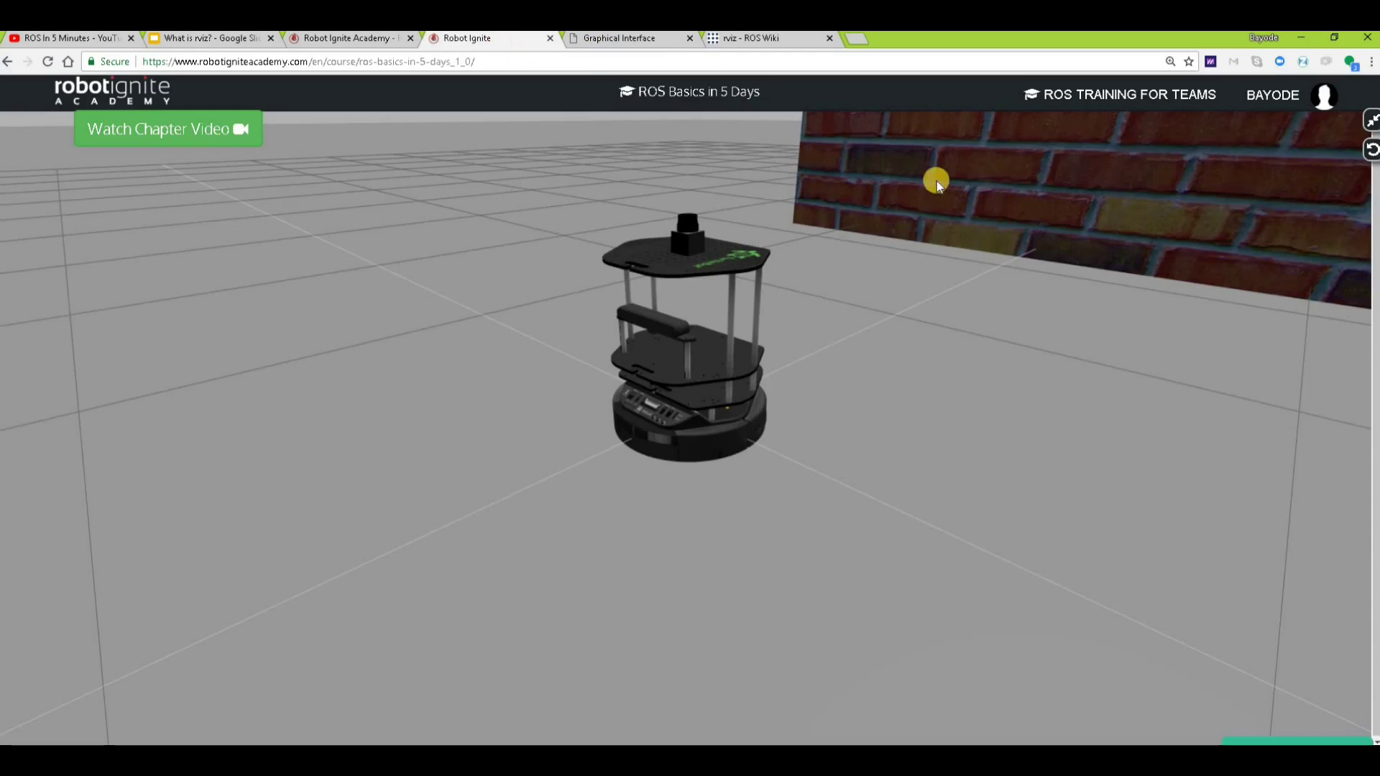
click(1370, 122)
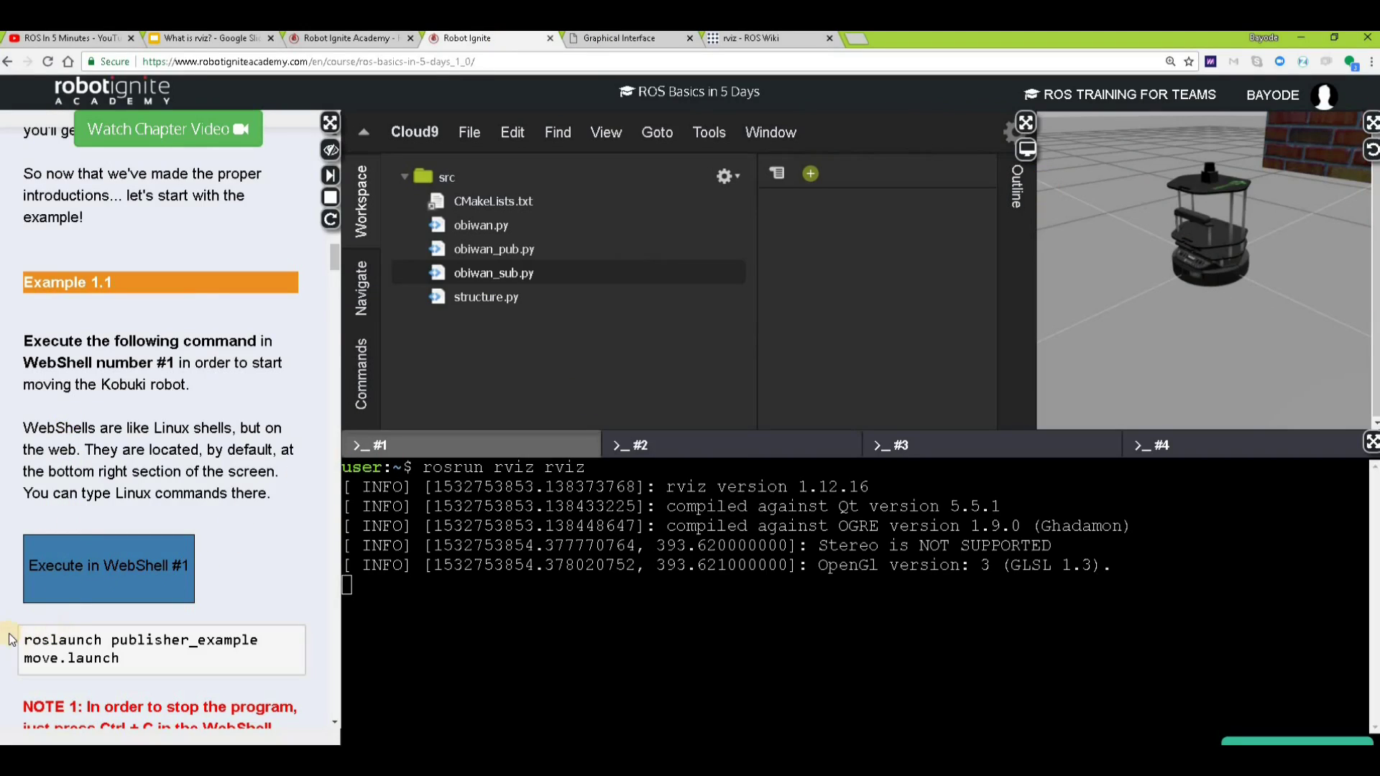
Run the course's command roslaunch publisher_example move.launch in WebShell #2 and return to RViz to watch the sensor data
drag(23, 639, 178, 672)
key(ctrl+c)
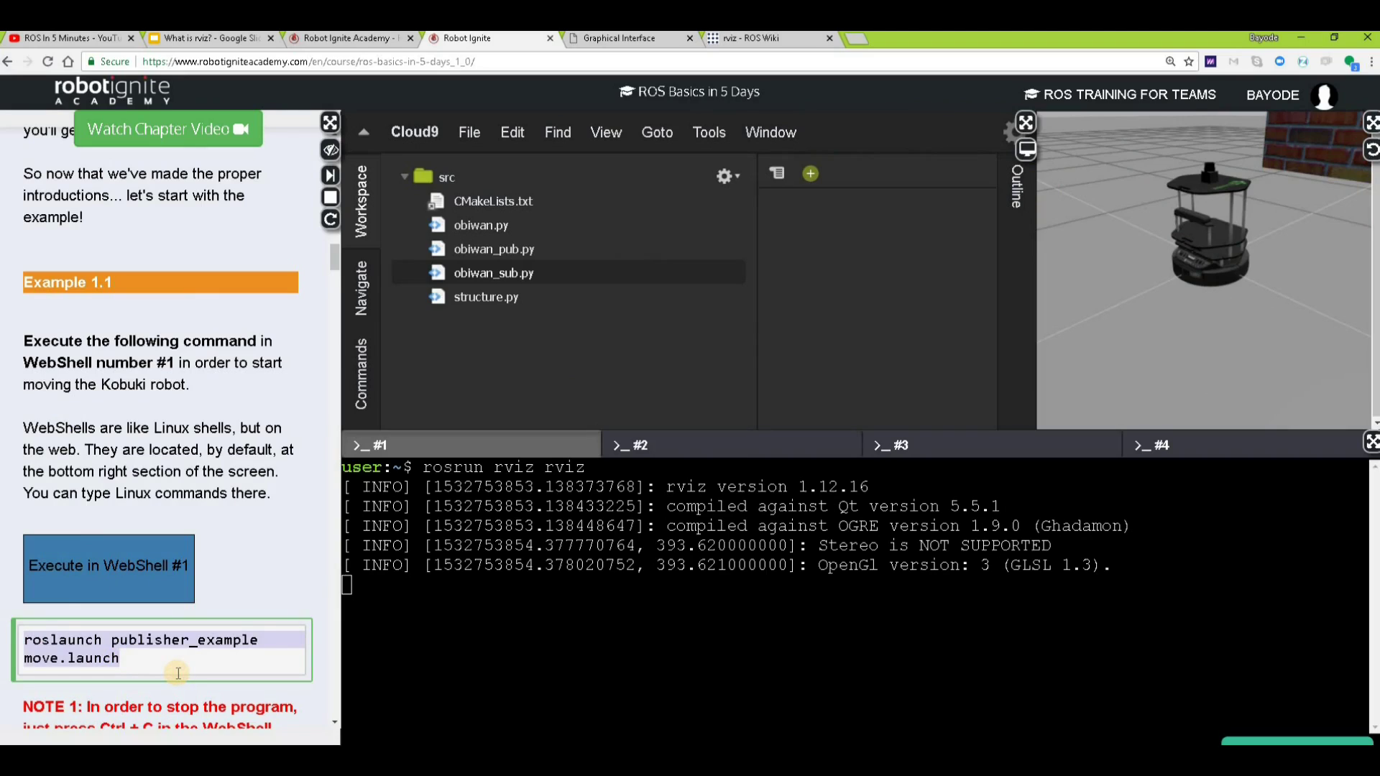
click(647, 447)
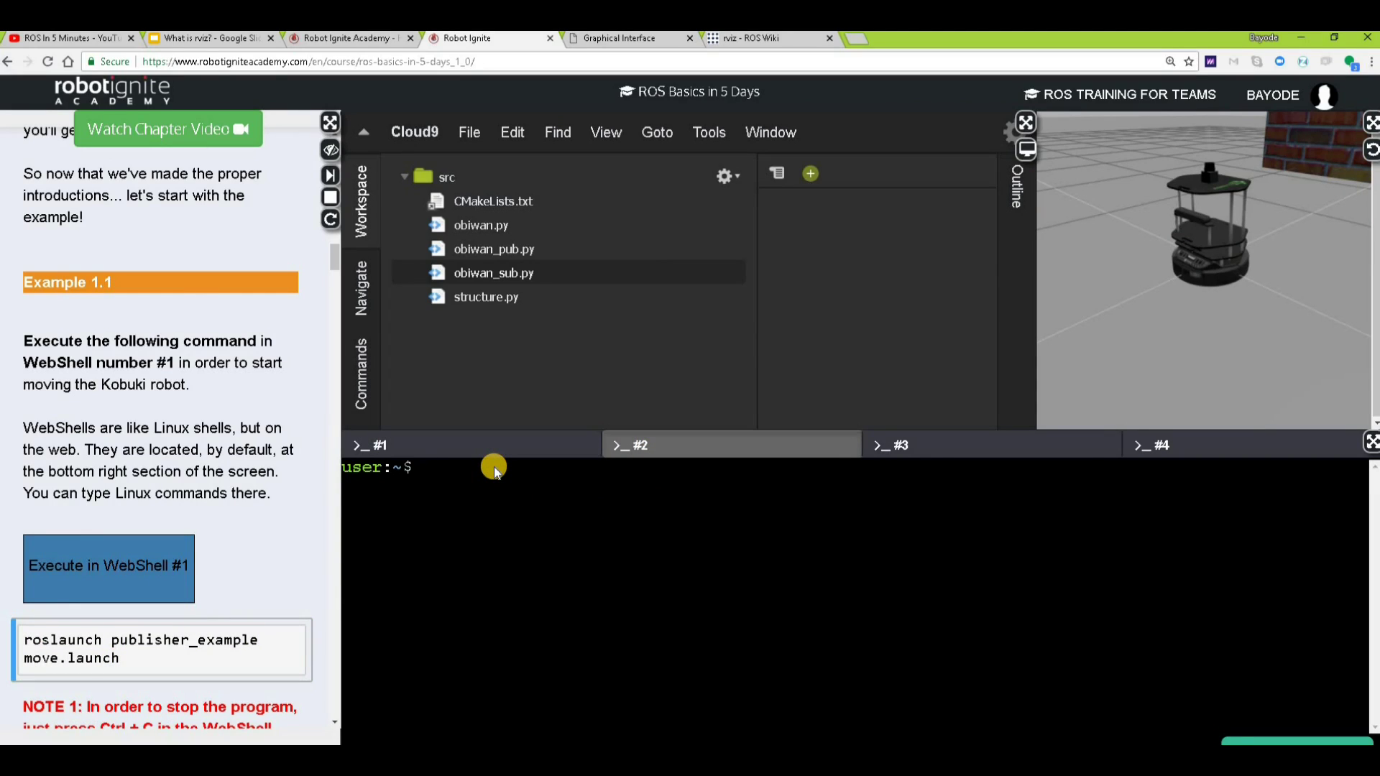
key(ctrl+v)
key(Return)
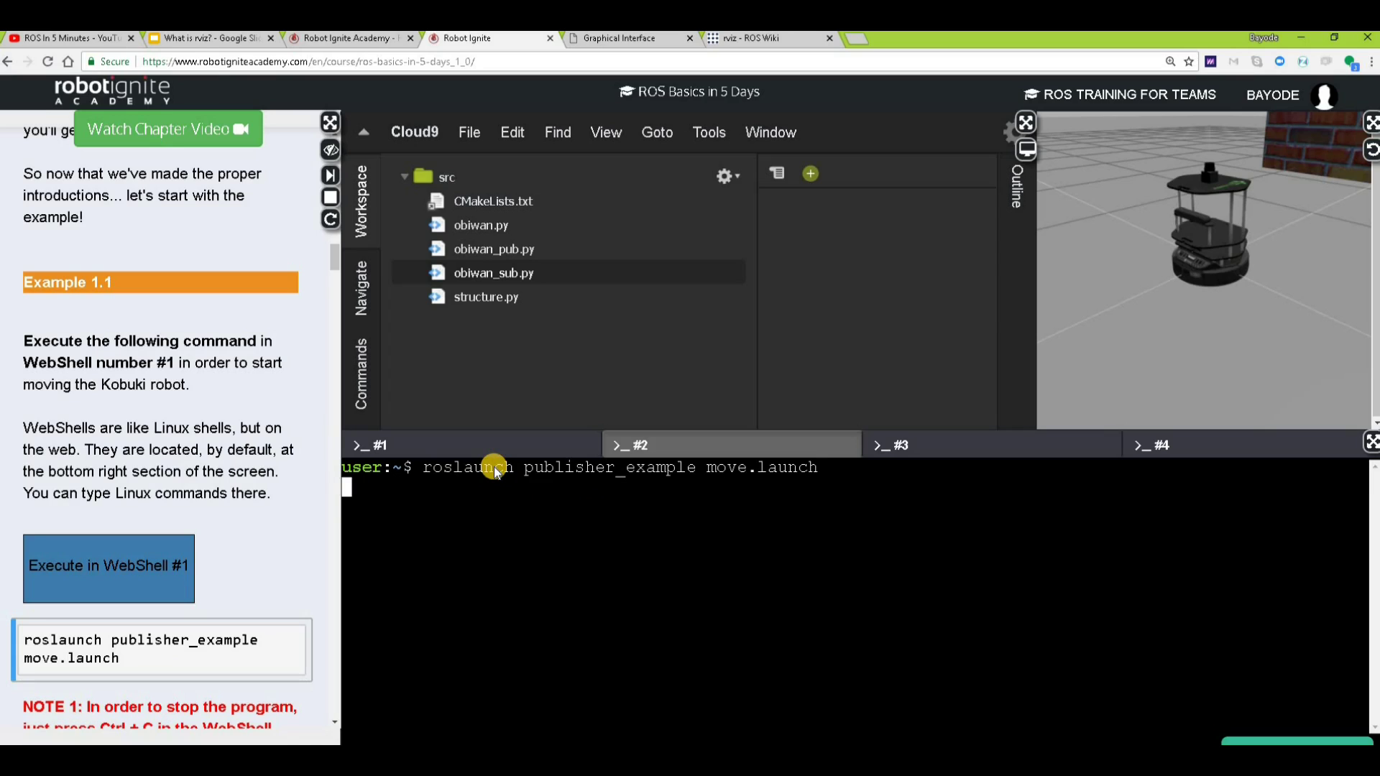
click(618, 38)
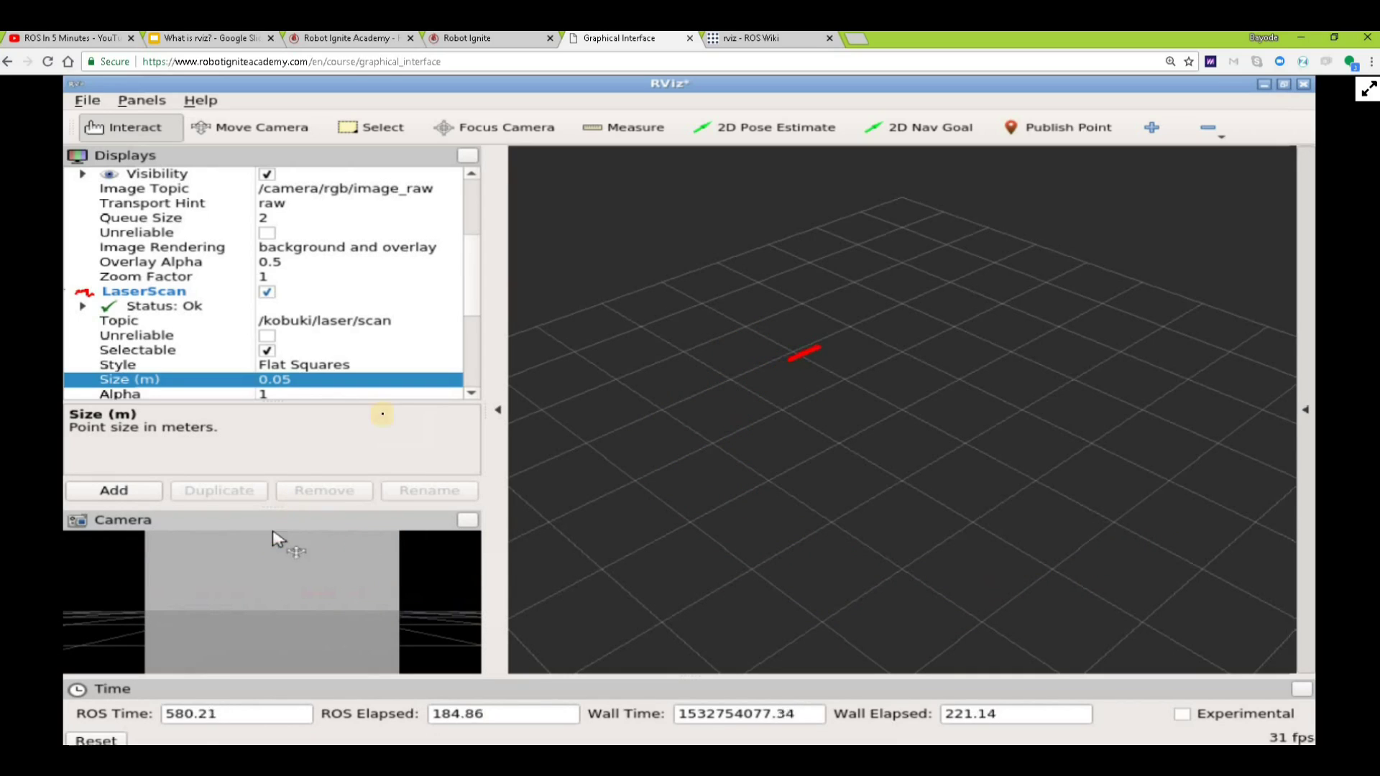
Switch to the Google Slides presentation and show the second slide, "rviz - what's that?"
click(205, 38)
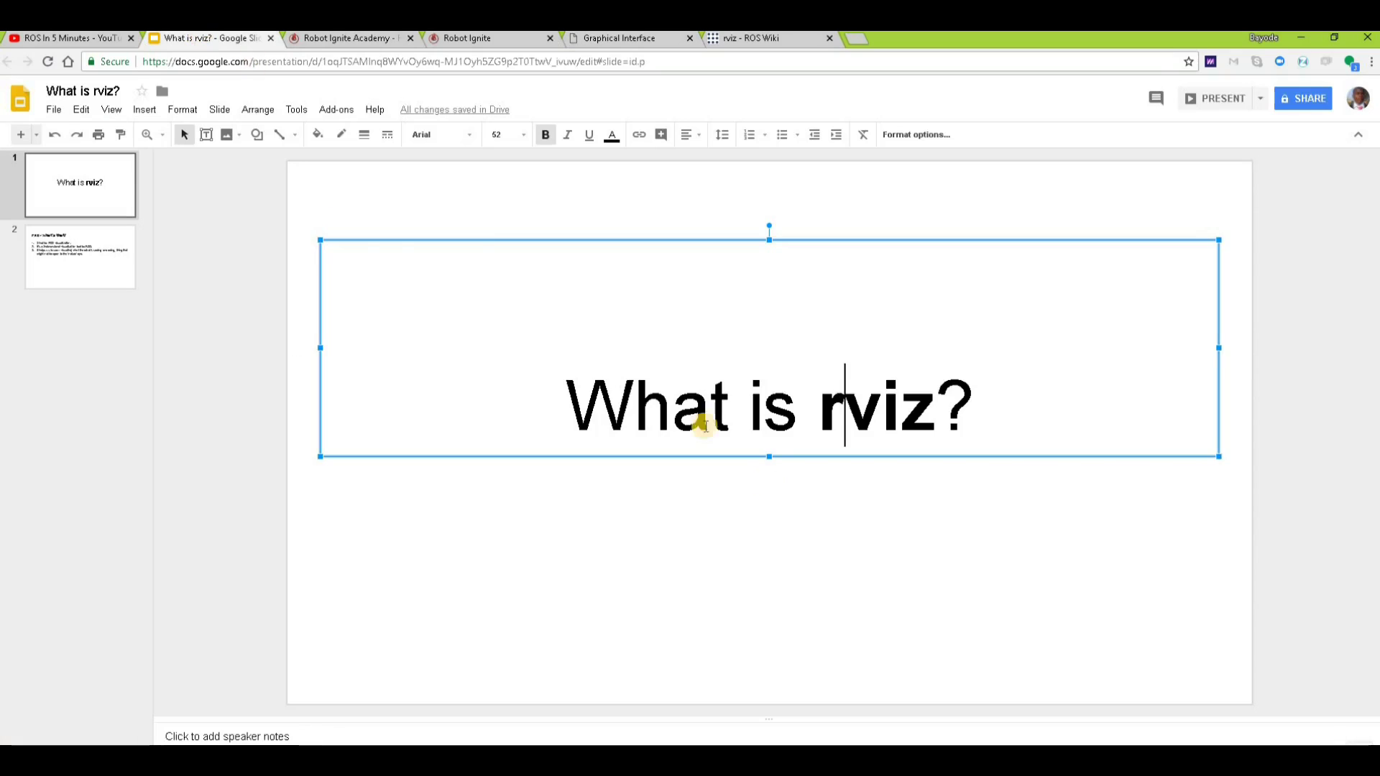
key(Page_Down)
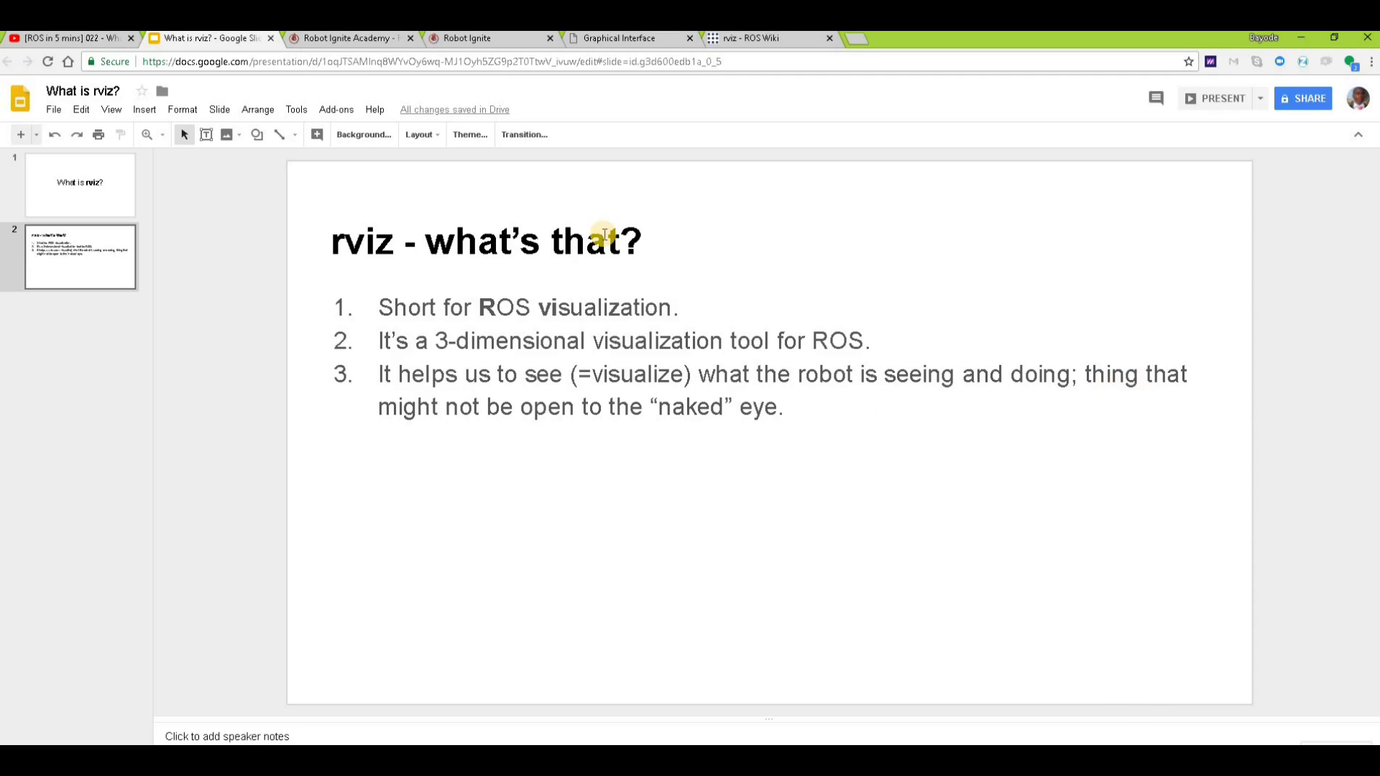
Switch to YouTube, like the "What is a ROS publisher?" video, and subscribe to The Construct with notifications turned on
click(66, 38)
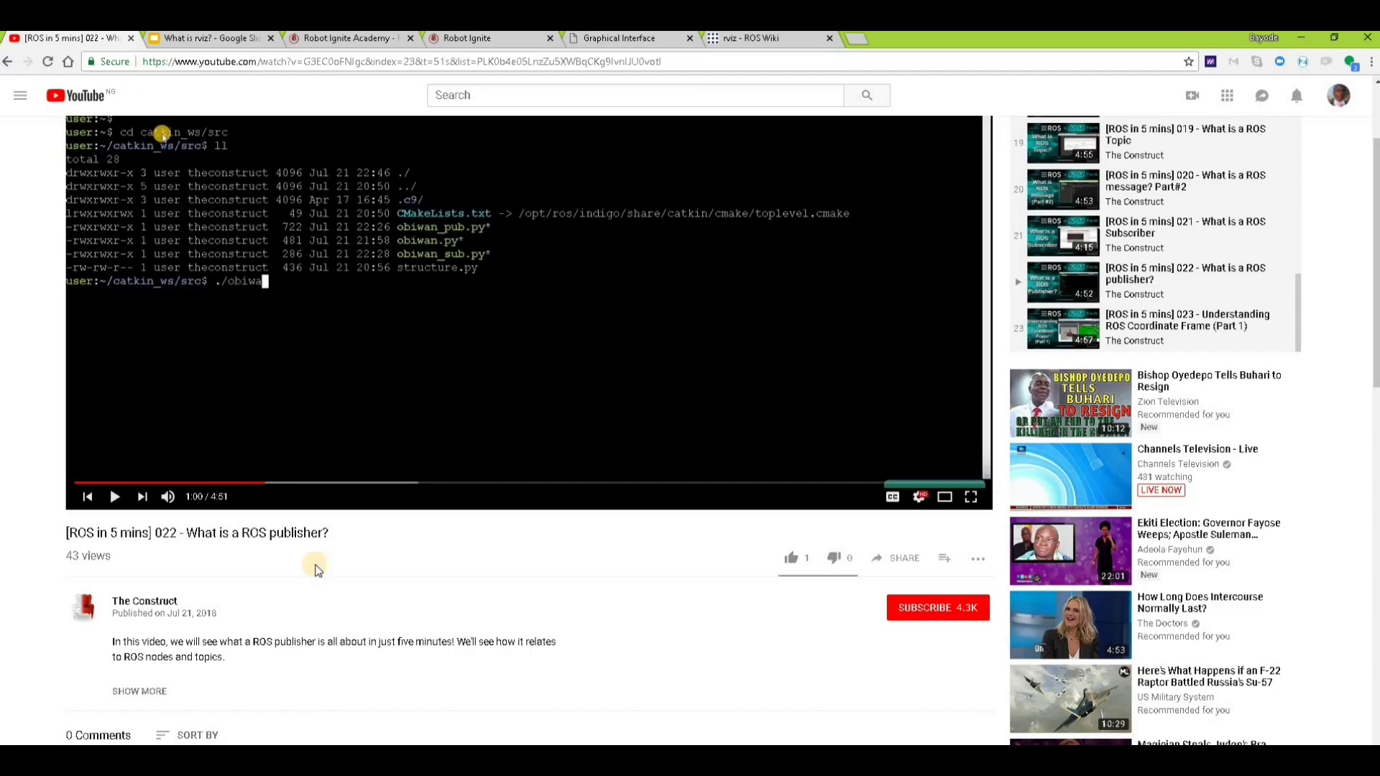
scroll(392, 496, down, 1)
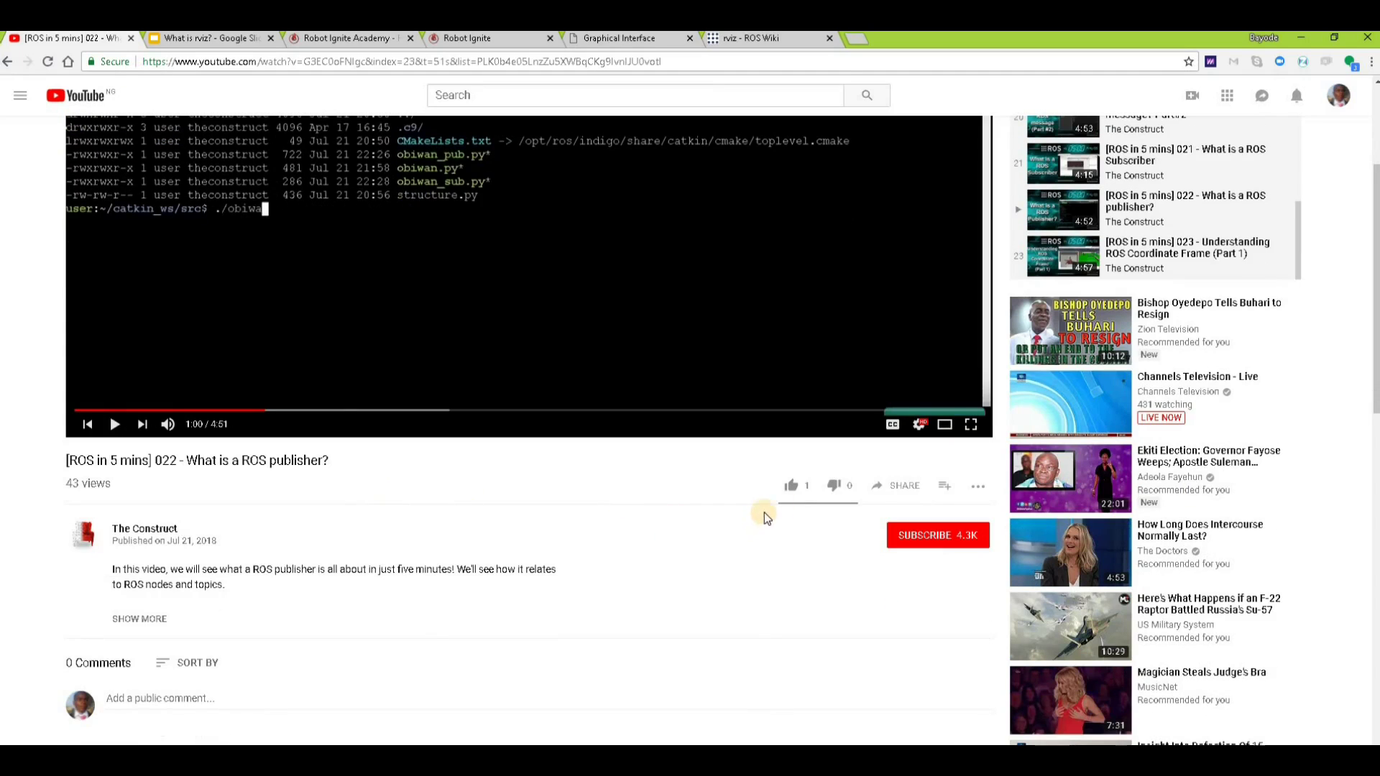
click(794, 488)
click(936, 540)
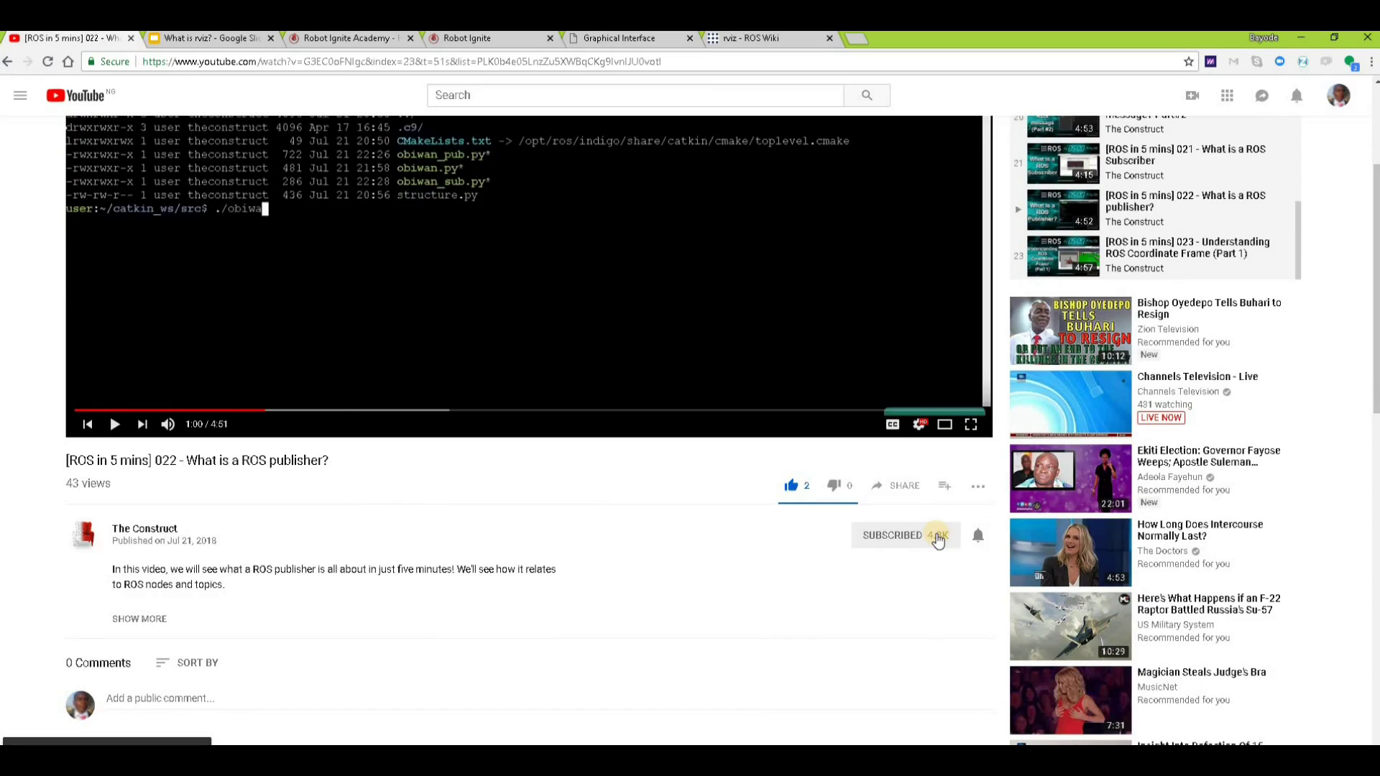
click(979, 690)
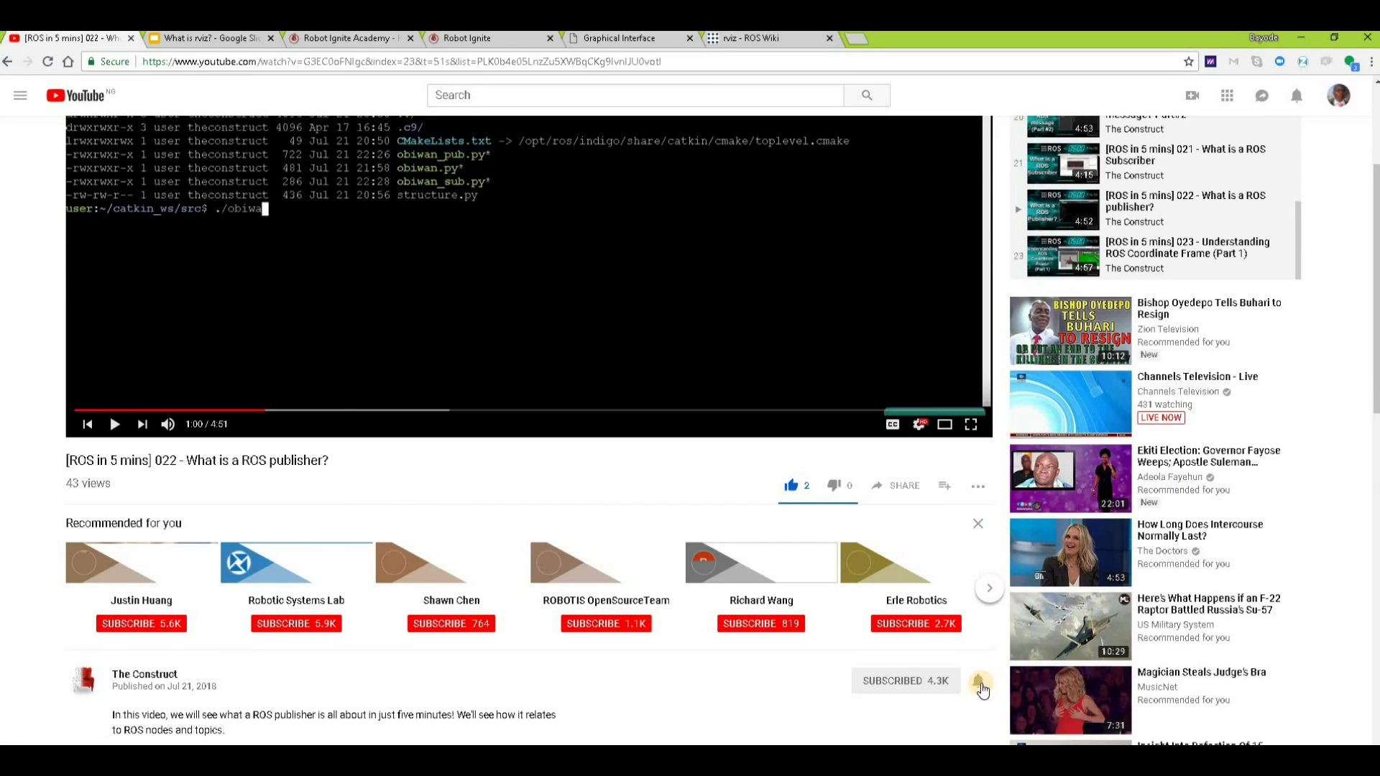
Highlight the Comments heading below the video to point out where viewers can comment
scroll(750, 634, down, 3)
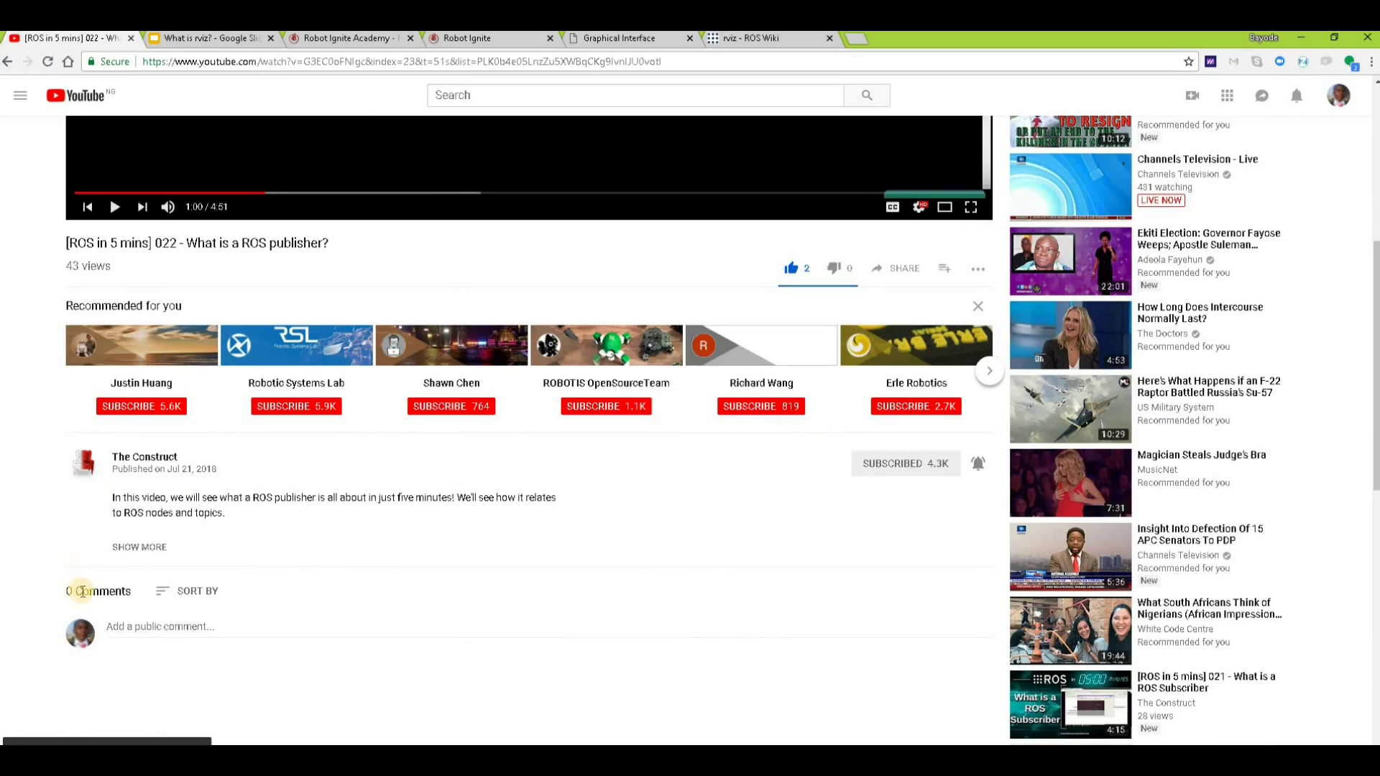
drag(78, 593, 144, 595)
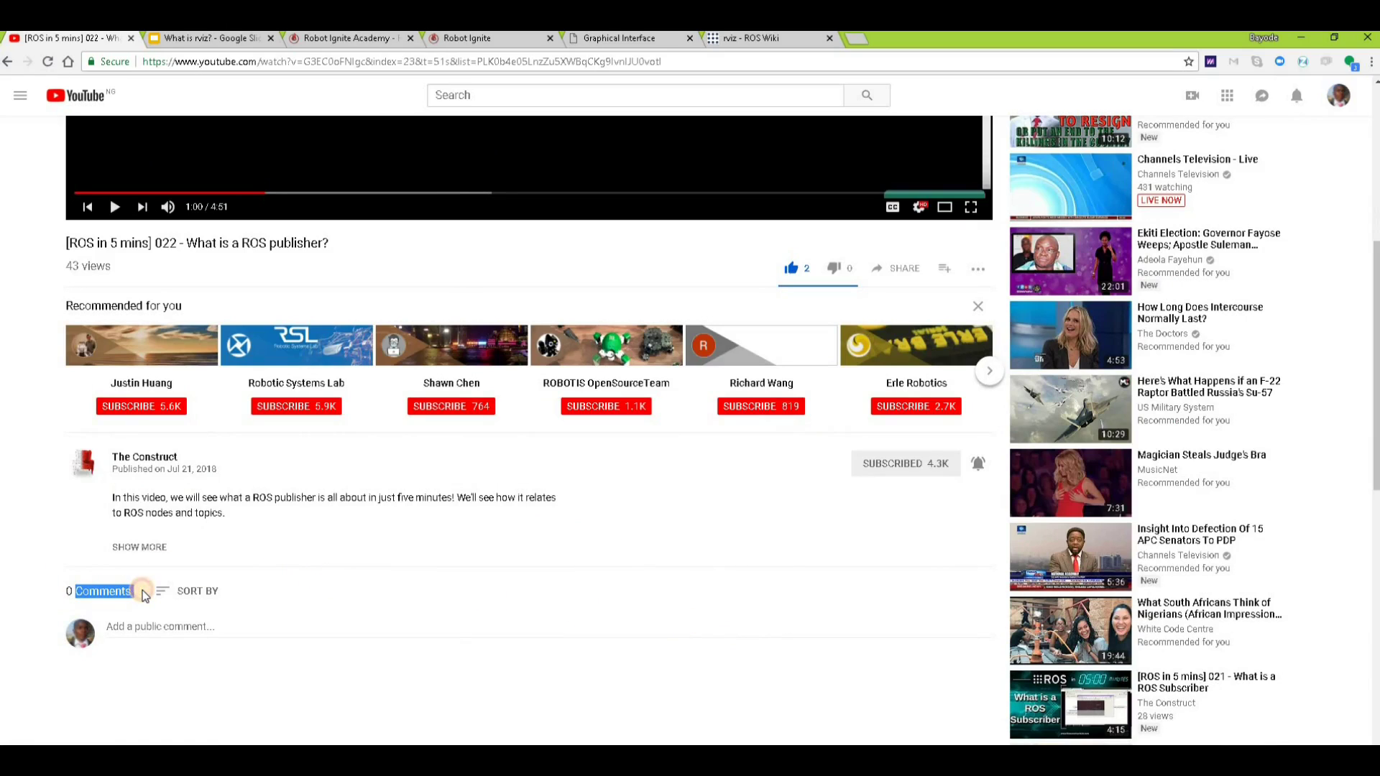